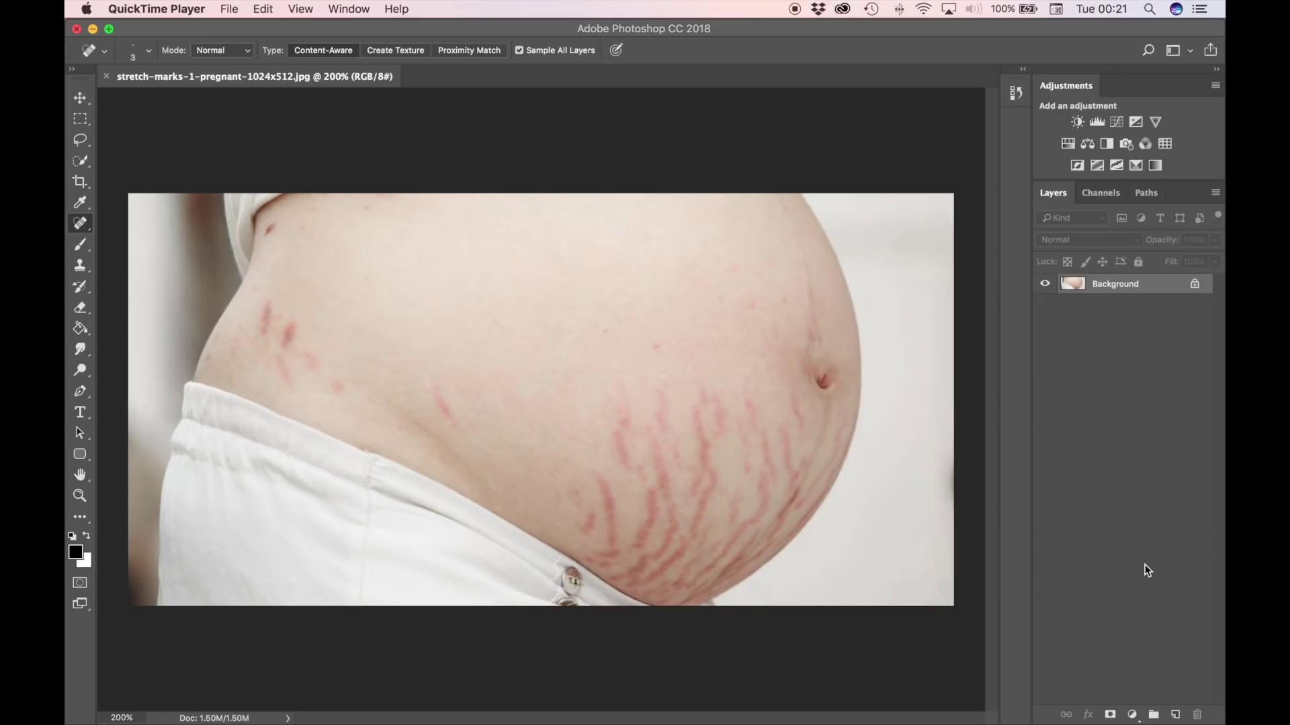
# Switch back to Photoshop with the stretch-marks belly photo open at 200%.
pyautogui.click(1061, 564)
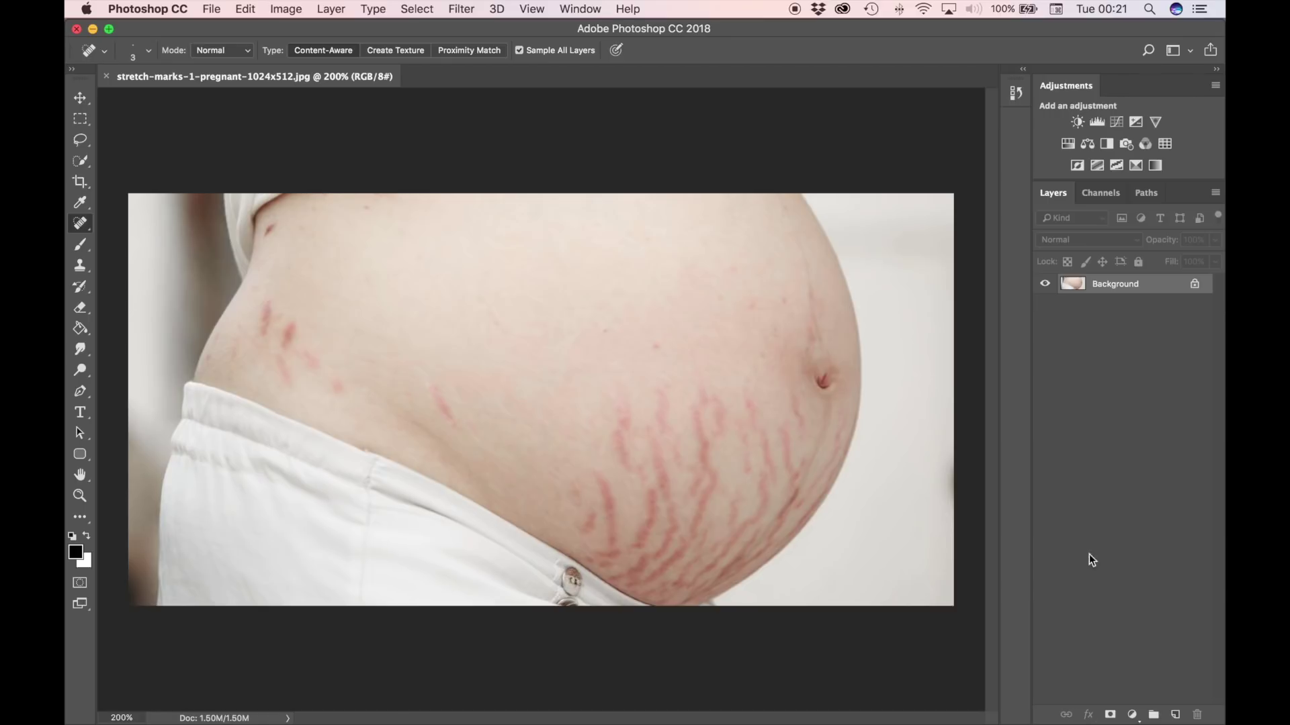
# Add a Hue/Saturation adjustment layer above Background and switch its channel from Master to Reds.
pyautogui.click(1132, 714)
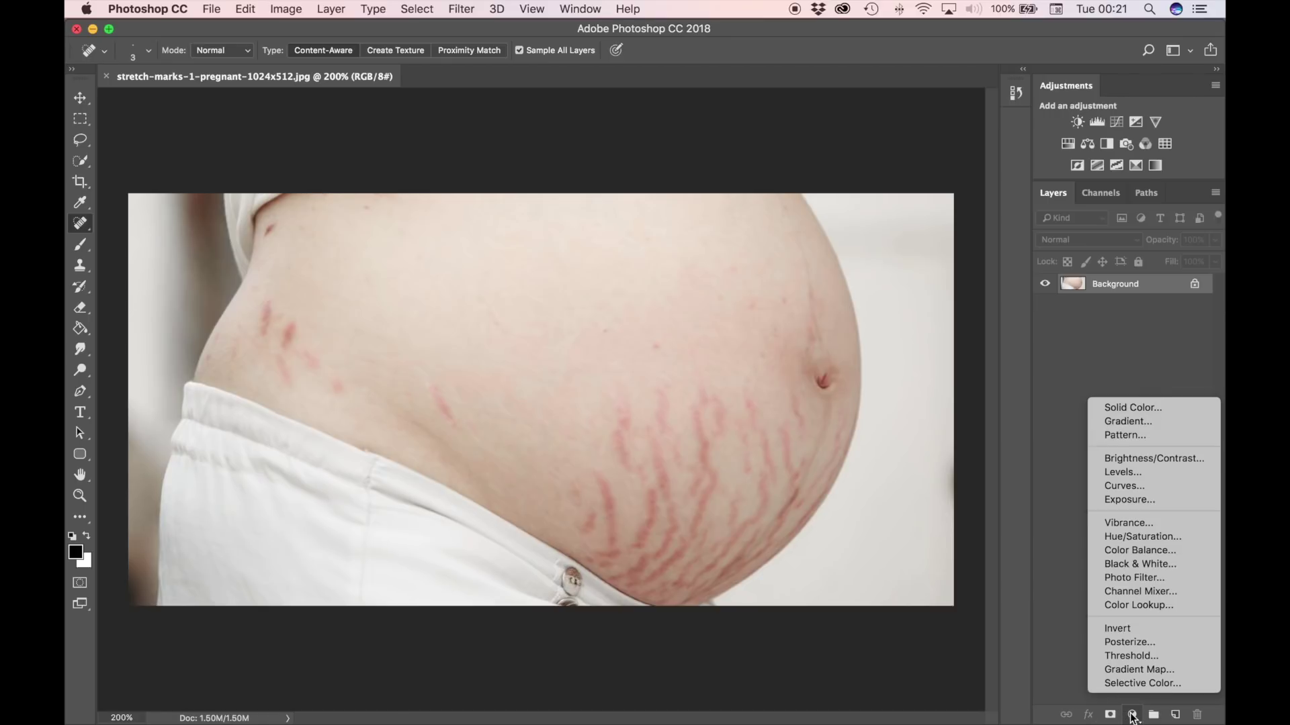
pyautogui.click(1118, 537)
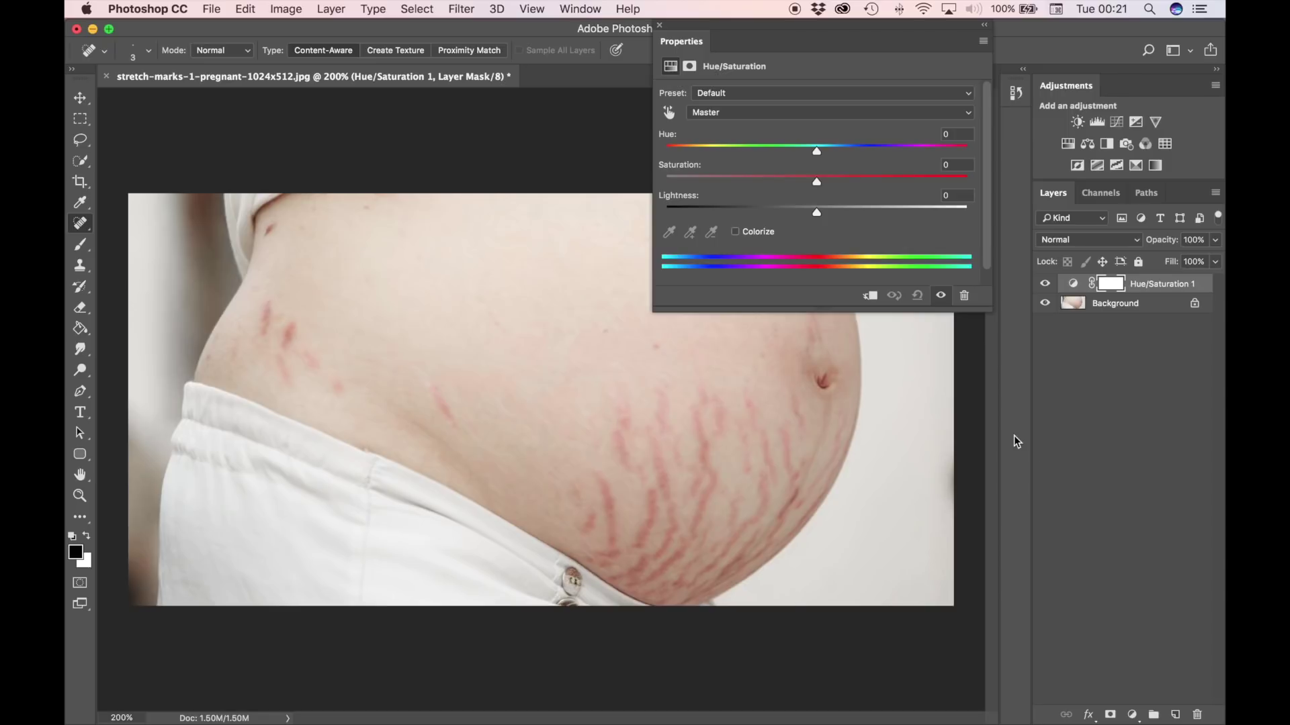
pyautogui.click(756, 114)
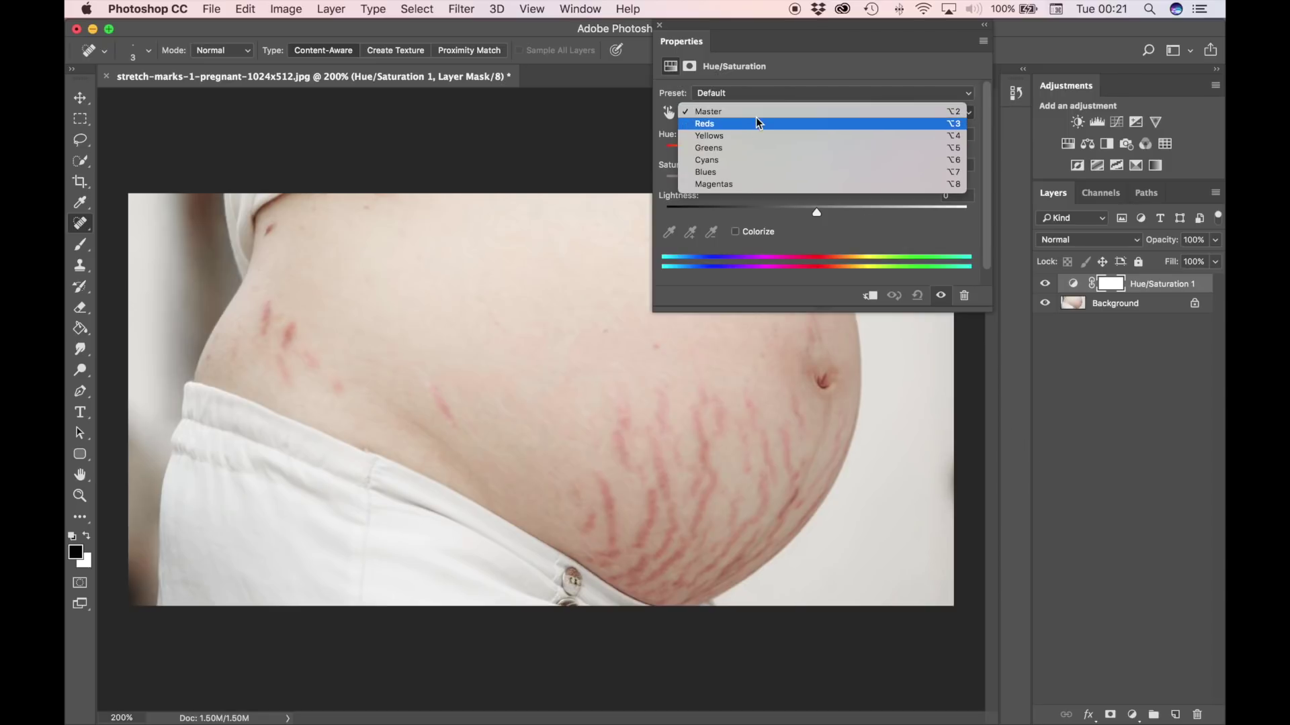
pyautogui.click(819, 235)
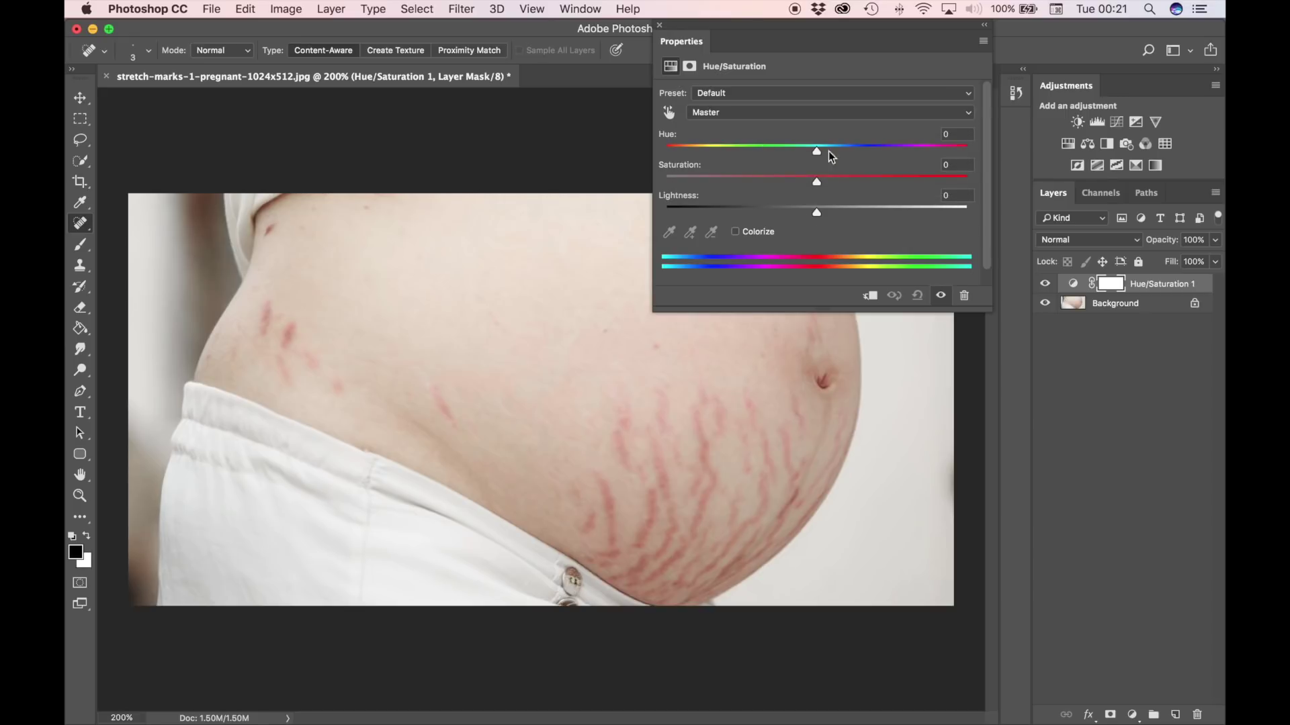
pyautogui.moveTo(817, 181)
pyautogui.mouseDown()
pyautogui.moveTo(755, 180)
pyautogui.moveTo(937, 182)
pyautogui.moveTo(817, 185)
pyautogui.mouseUp()
pyautogui.click(765, 113)
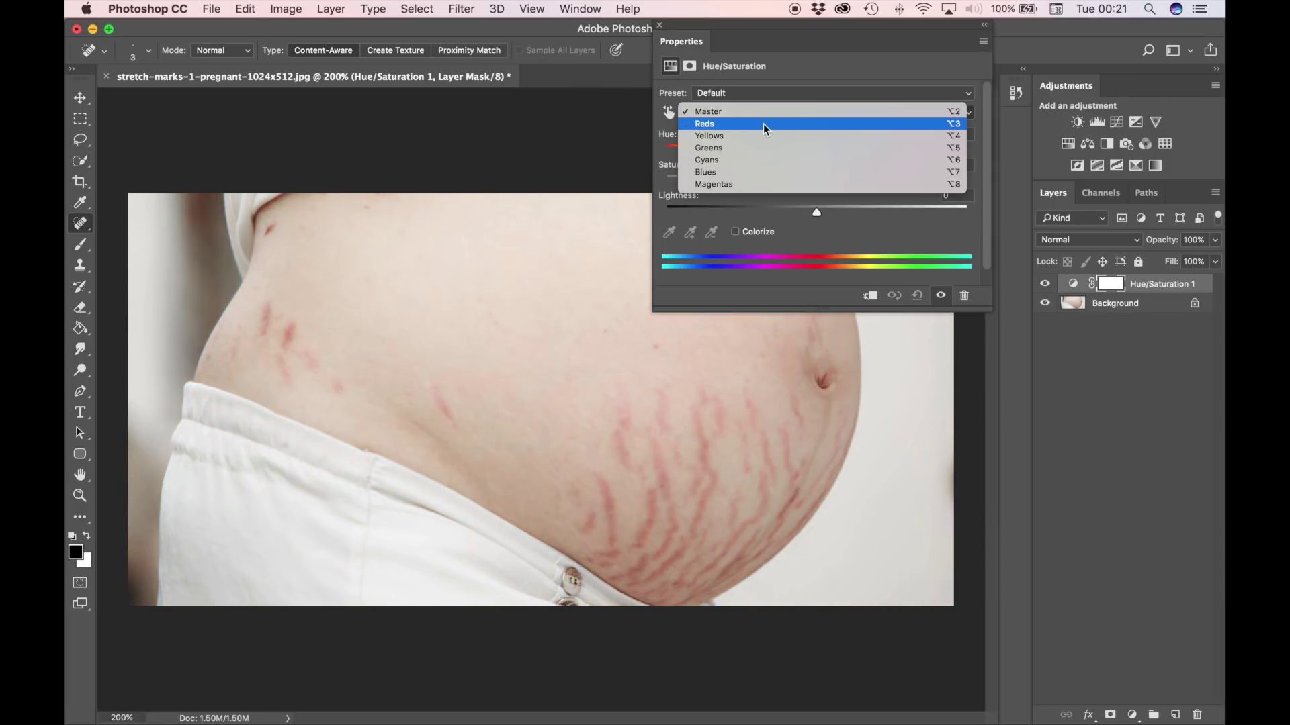
pyautogui.click(764, 124)
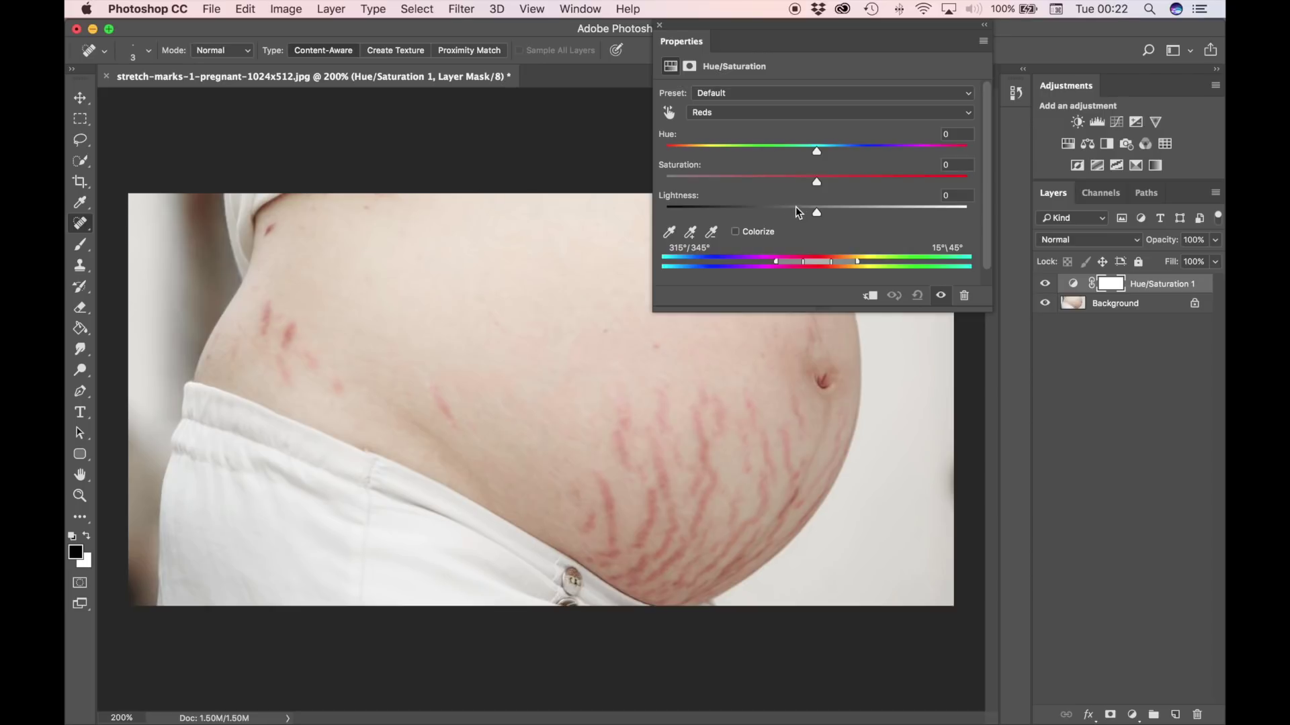
# Raise the Reds Saturation to +62 to preview which tones are affected.
pyautogui.moveTo(816, 183); pyautogui.dragTo(910, 184)
pyautogui.scroll(-1, 910, 185)
pyautogui.scroll(1, 873, 213)
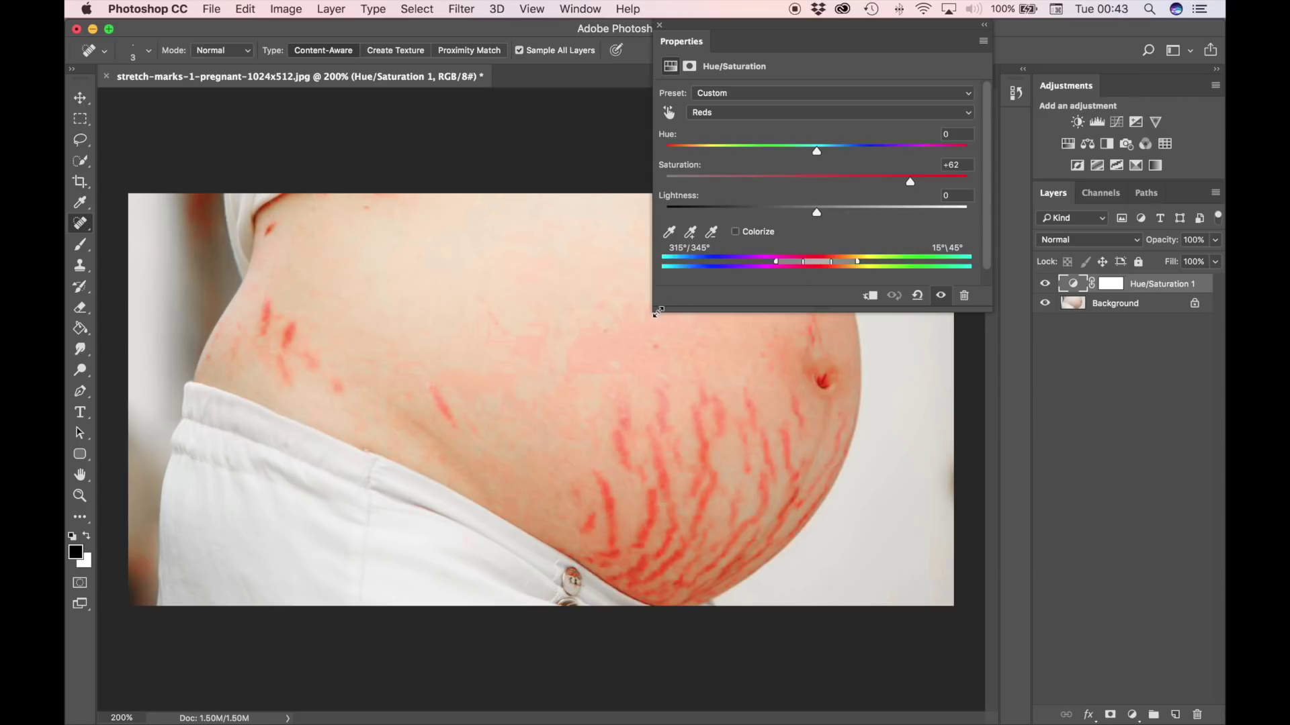
# Narrow the Reds range to 0°/8°–13°\22° on the stretch marks and reset Saturation to 0.
pyautogui.moveTo(657, 312); pyautogui.dragTo(516, 327)
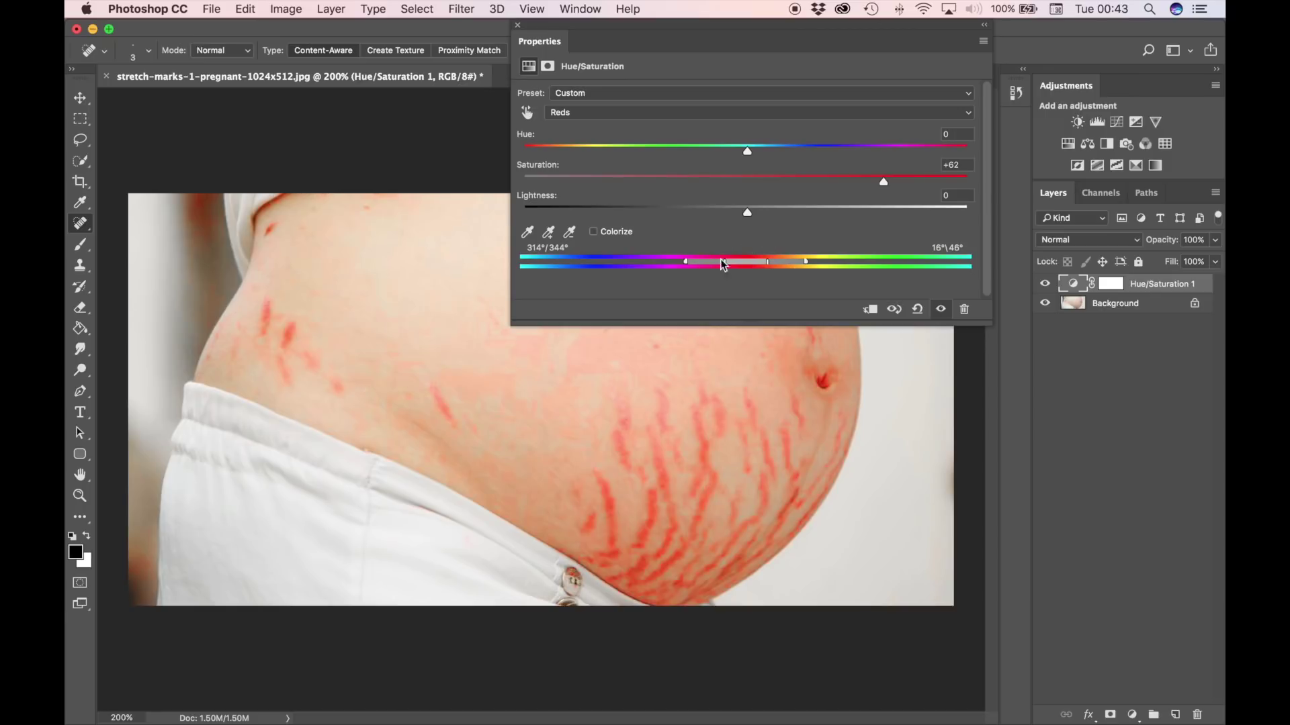
pyautogui.moveTo(686, 262)
pyautogui.mouseDown()
pyautogui.moveTo(788, 268)
pyautogui.moveTo(771, 267)
pyautogui.mouseUp()
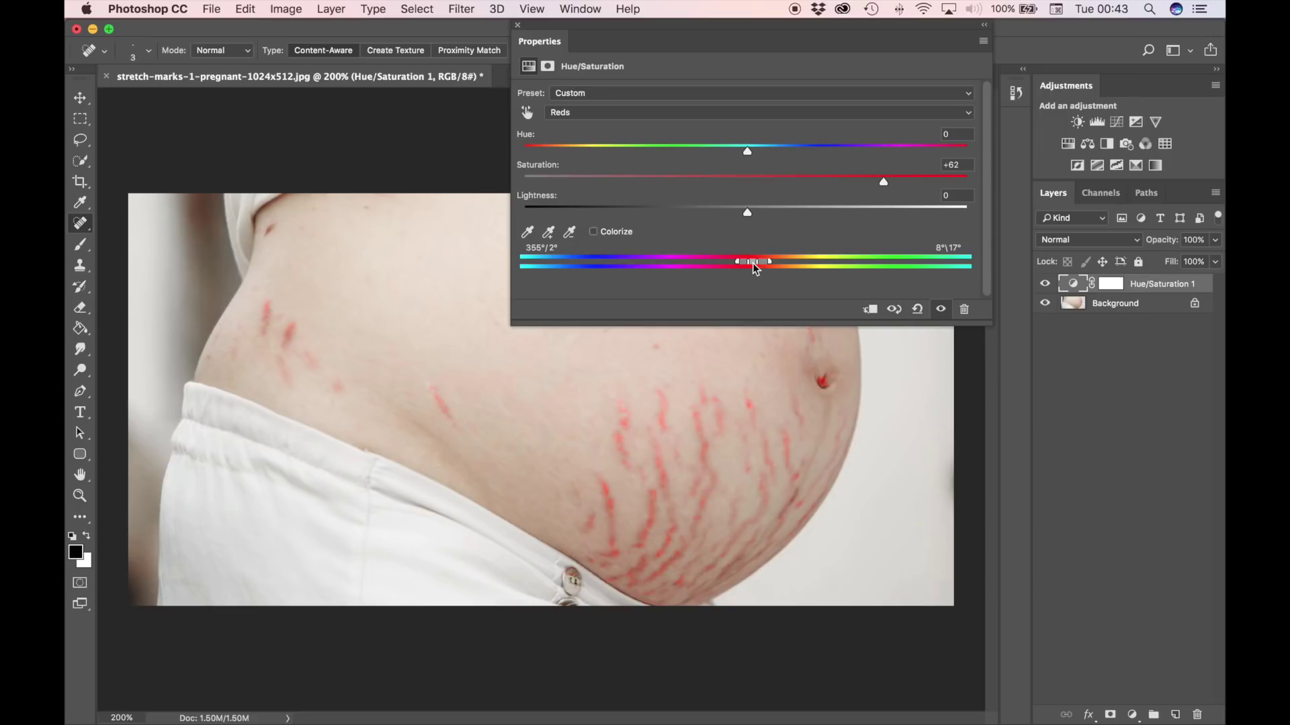
pyautogui.moveTo(754, 266)
pyautogui.mouseDown()
pyautogui.moveTo(720, 268)
pyautogui.moveTo(760, 264)
pyautogui.mouseUp()
pyautogui.click(960, 164)
pyautogui.write('0')
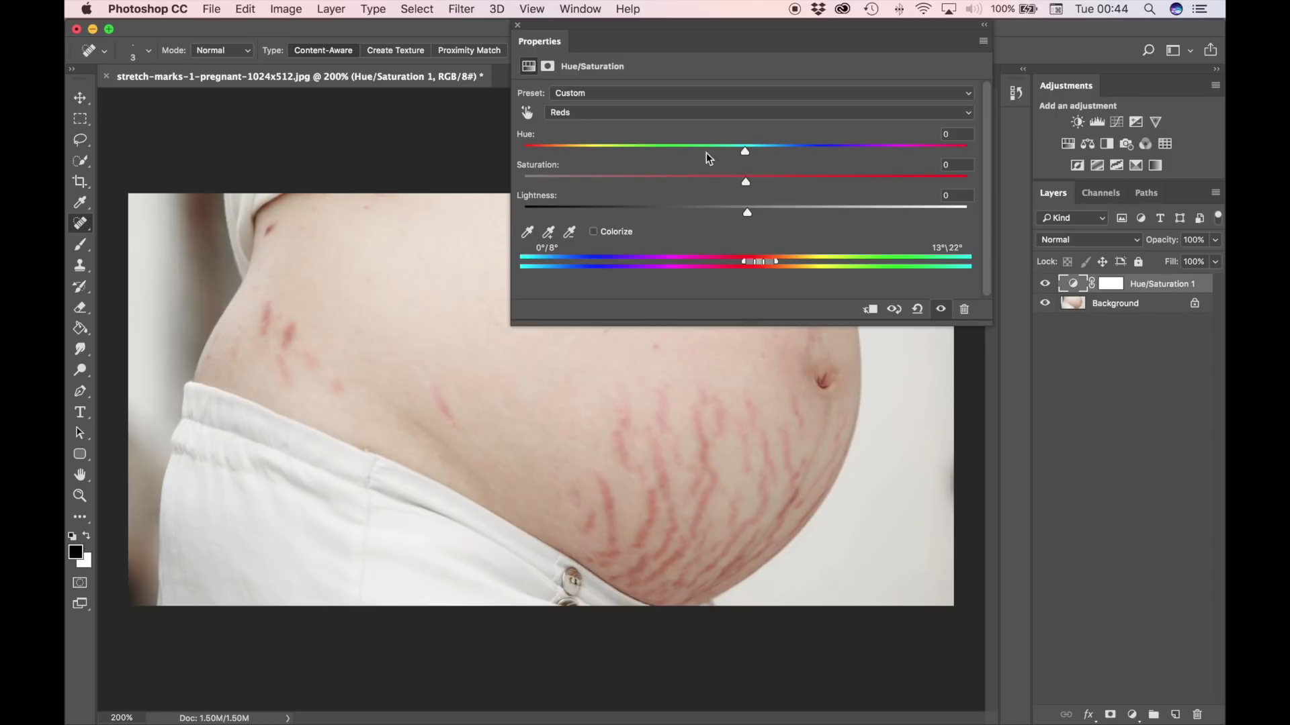
# Set the Reds Hue to about +15 and Lightness to about +12, then close Properties.
pyautogui.moveTo(744, 151); pyautogui.dragTo(768, 154)
pyautogui.moveTo(768, 154)
pyautogui.mouseDown()
pyautogui.moveTo(805, 155)
pyautogui.moveTo(781, 155)
pyautogui.mouseUp()
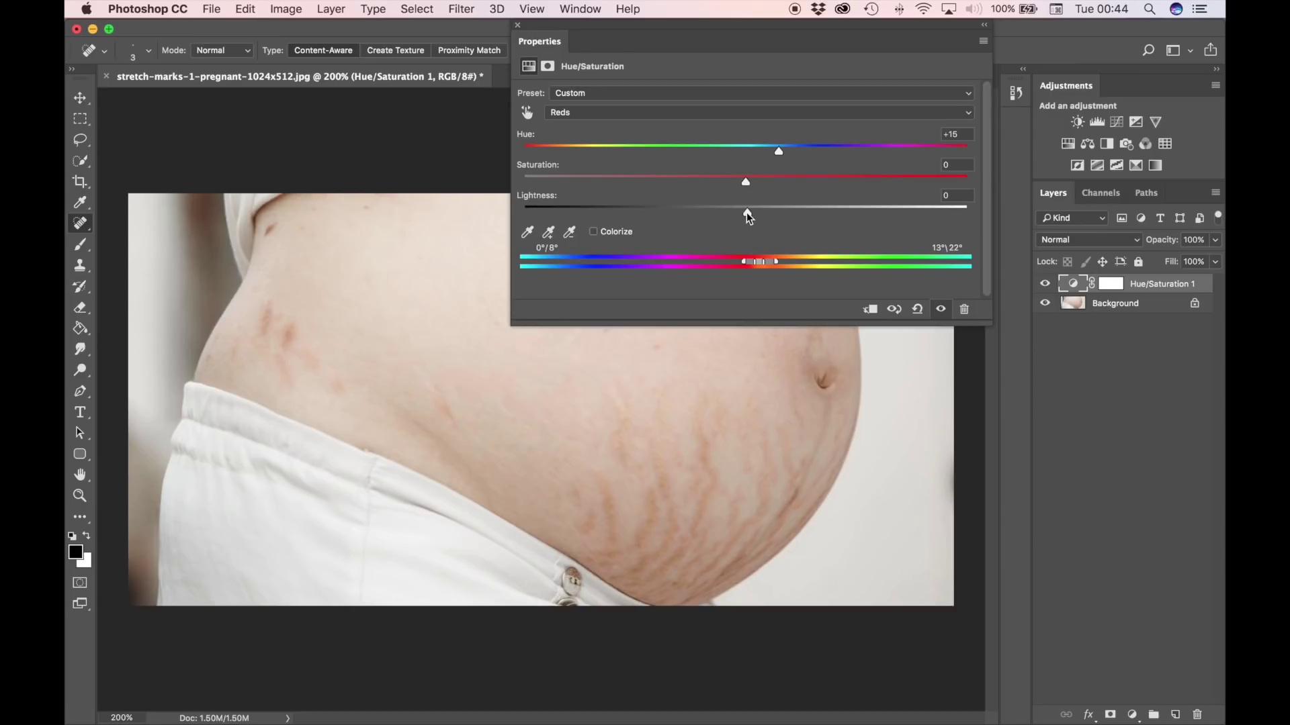
pyautogui.moveTo(747, 214); pyautogui.dragTo(774, 225)
pyautogui.click(518, 26)
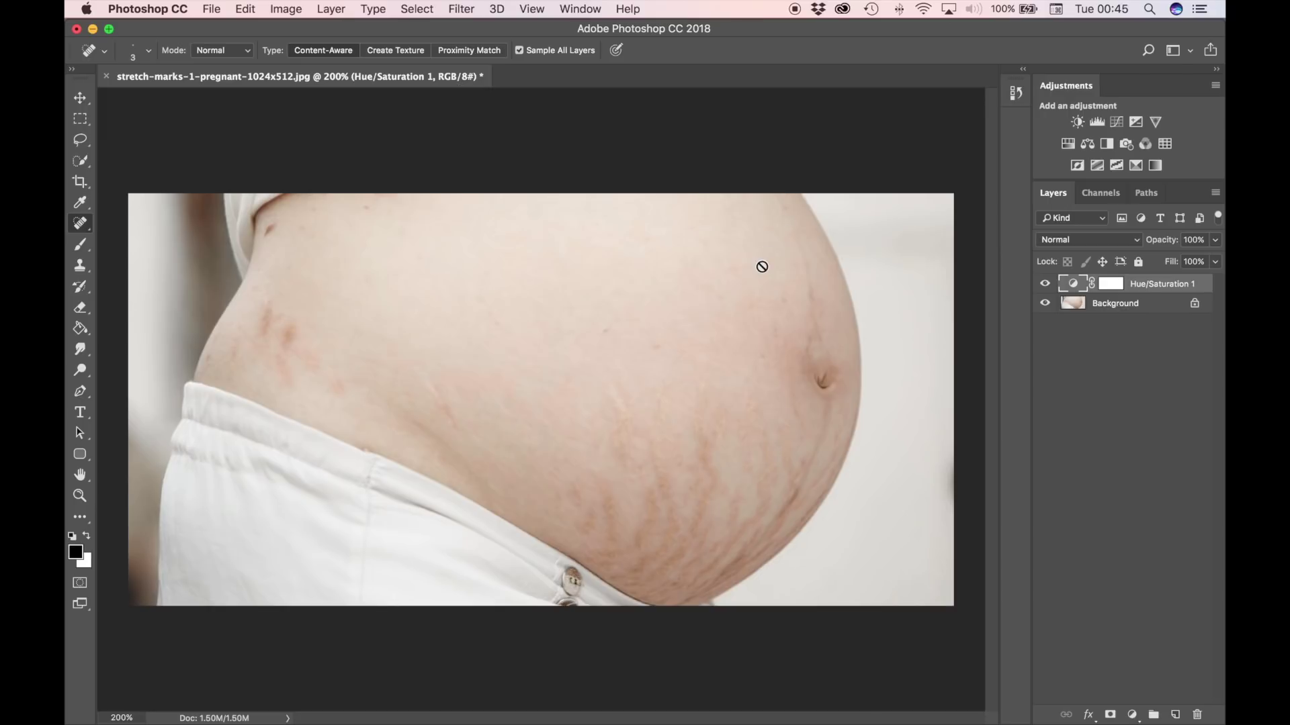
# Add an empty Layer 1 on top and switch to the Healing Brush Tool.
pyautogui.press('super+Tab')
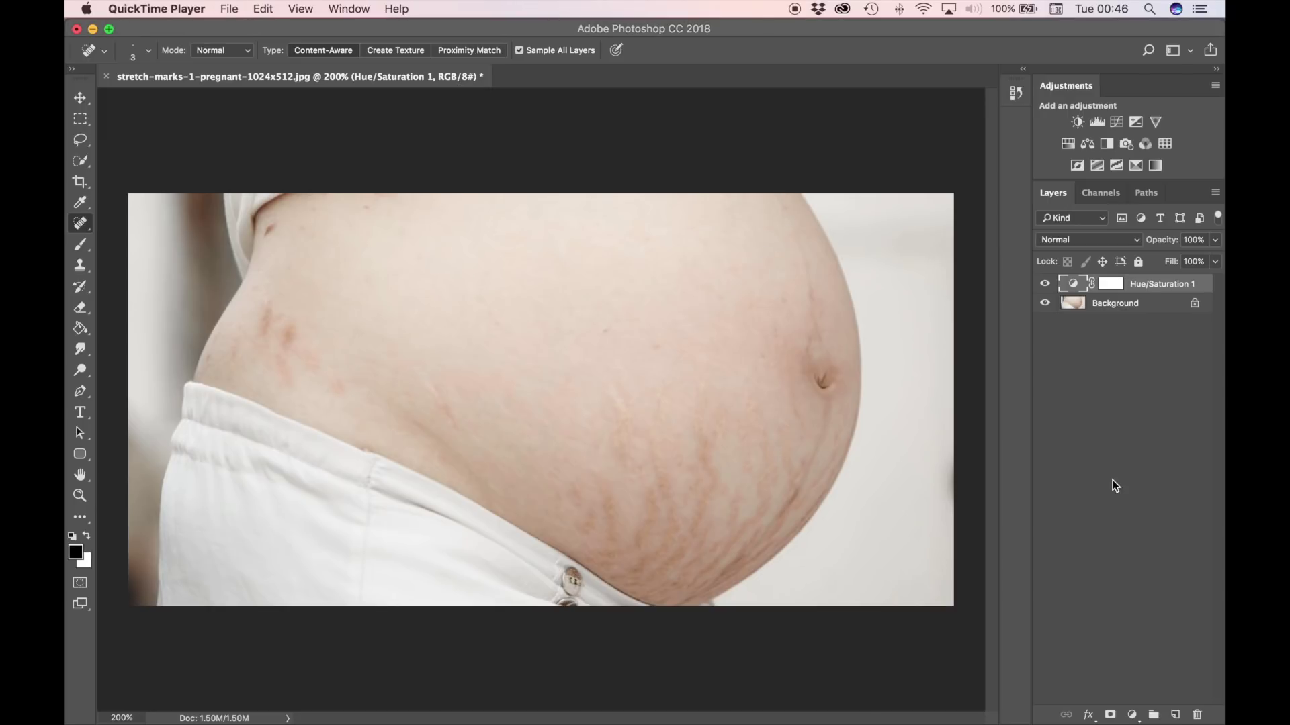
pyautogui.click(1176, 715)
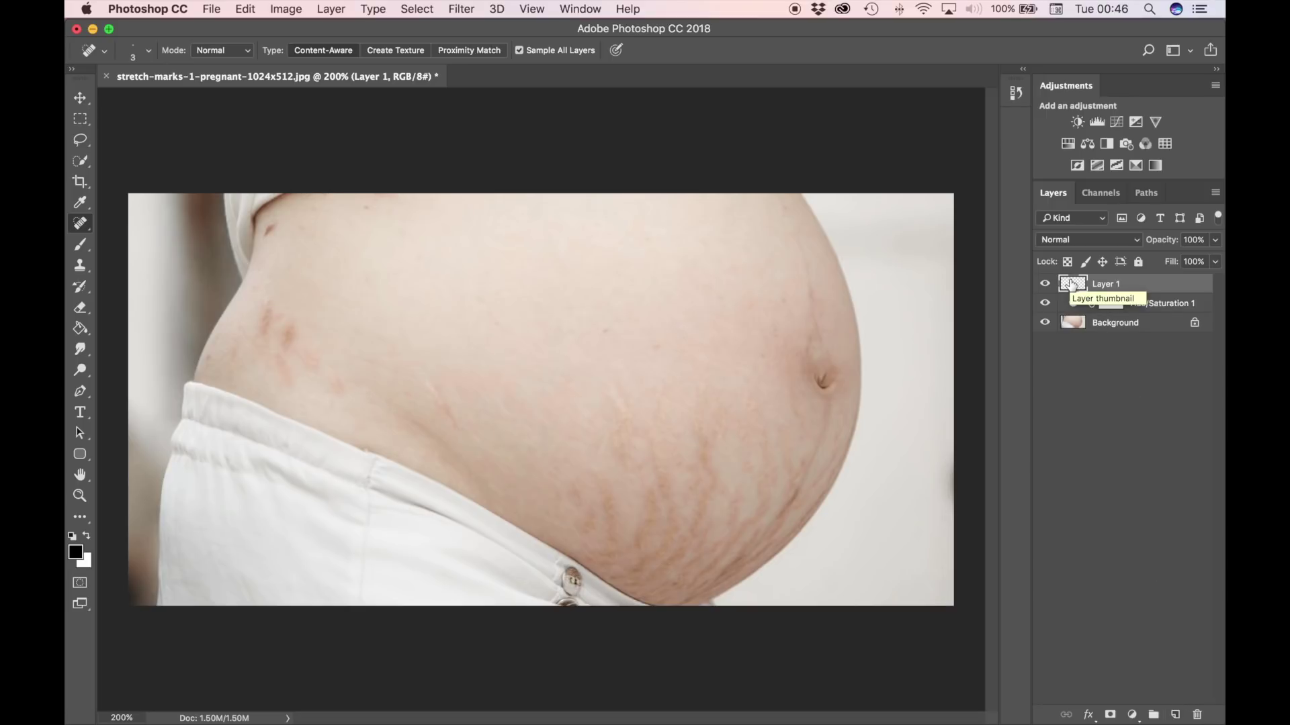
pyautogui.click(79, 223)
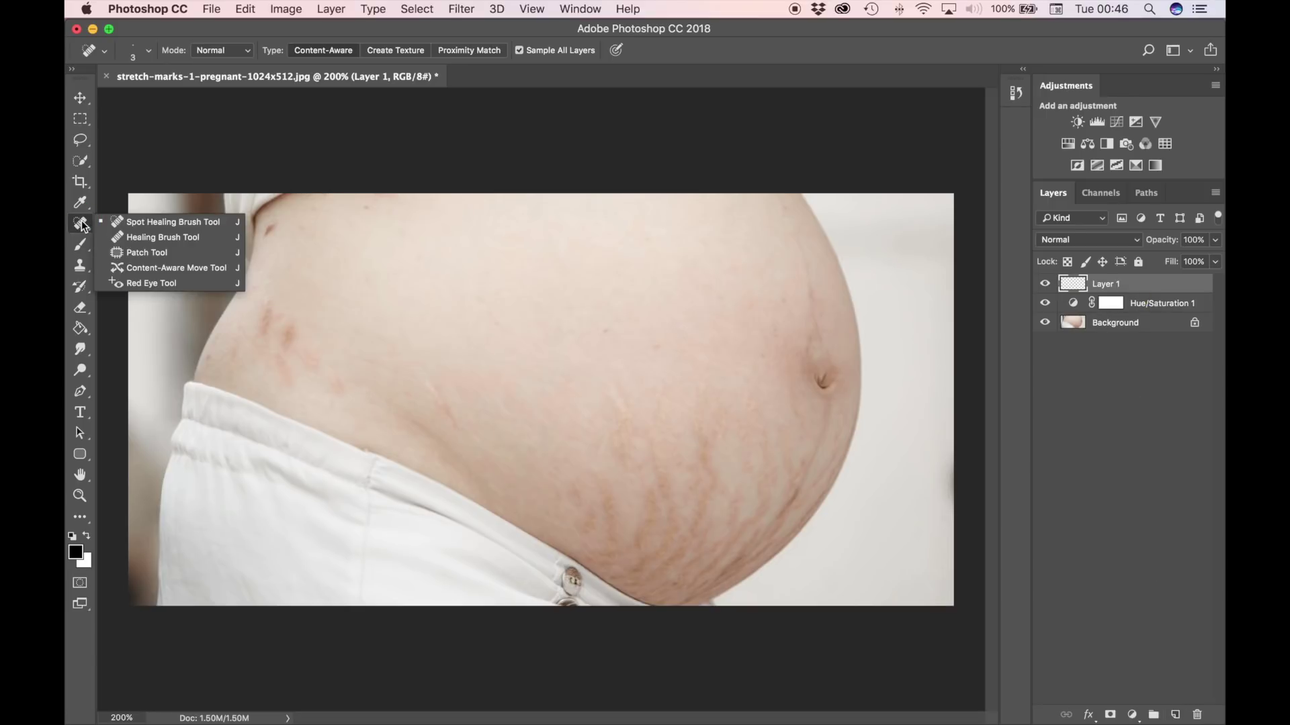
pyautogui.click(141, 237)
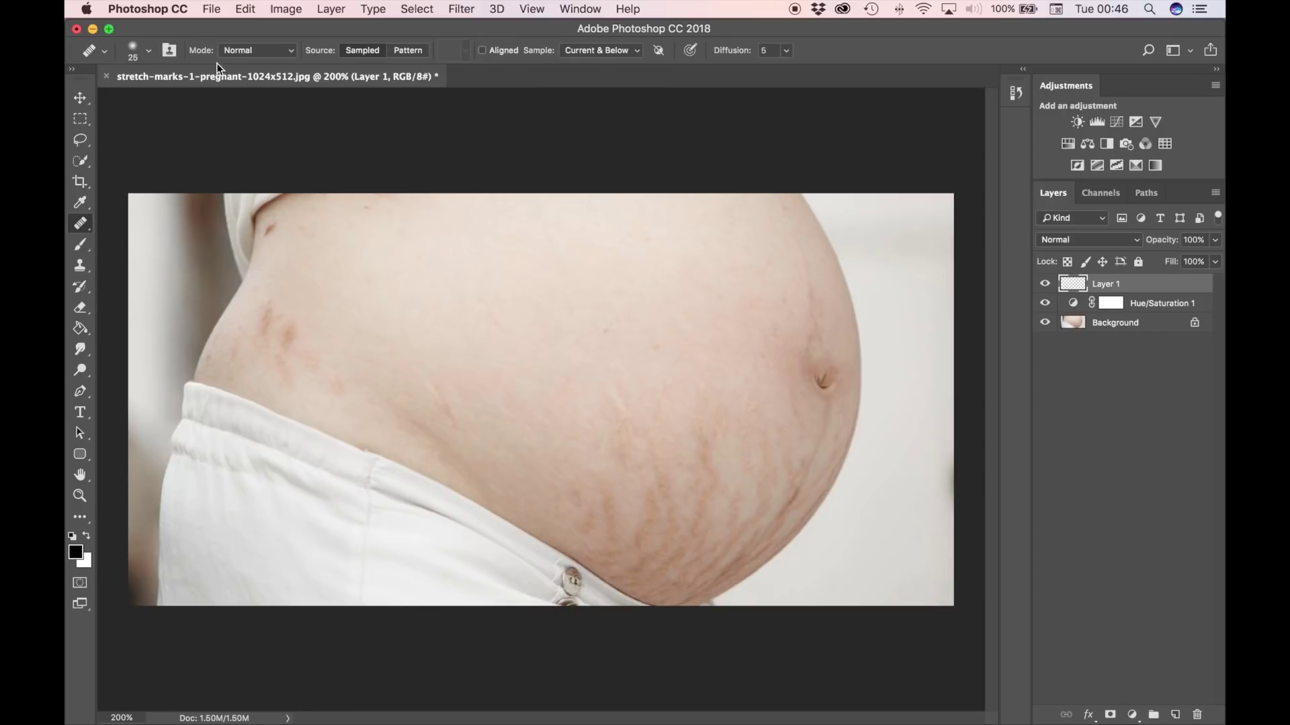
# Set the healing brush size to 53 px in the brush picker.
pyautogui.click(149, 50)
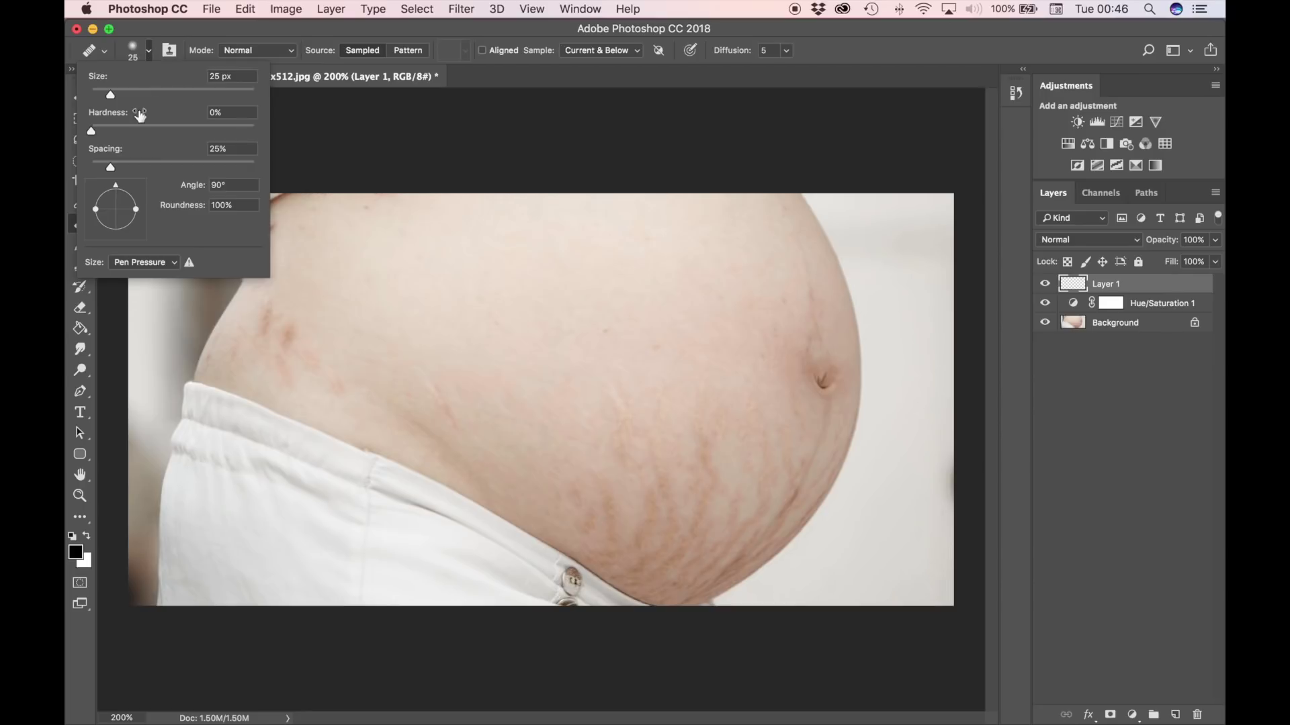
pyautogui.moveTo(114, 95); pyautogui.dragTo(134, 96)
pyautogui.click(94, 130)
pyautogui.click(508, 53)
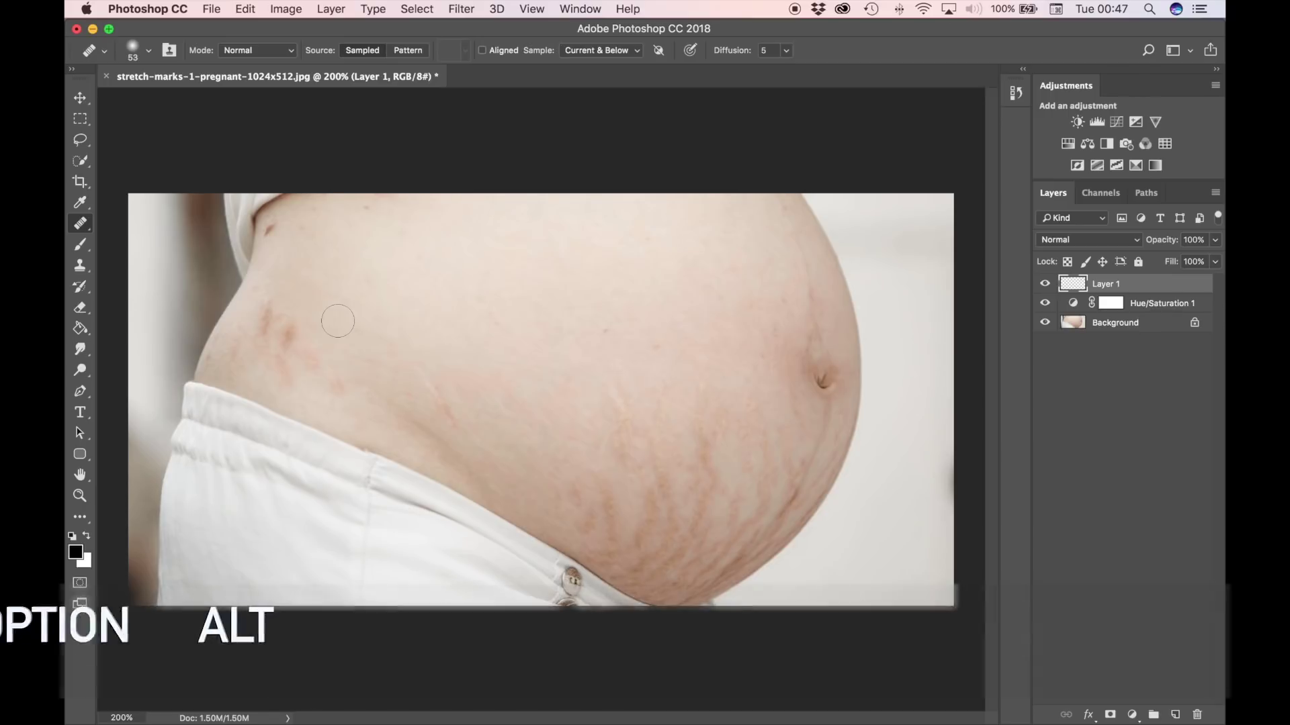
# Sample clean skin and heal the stretch marks on the upper left of the belly.
pyautogui.keyDown('alt'); pyautogui.click(336, 305); pyautogui.keyUp('alt')
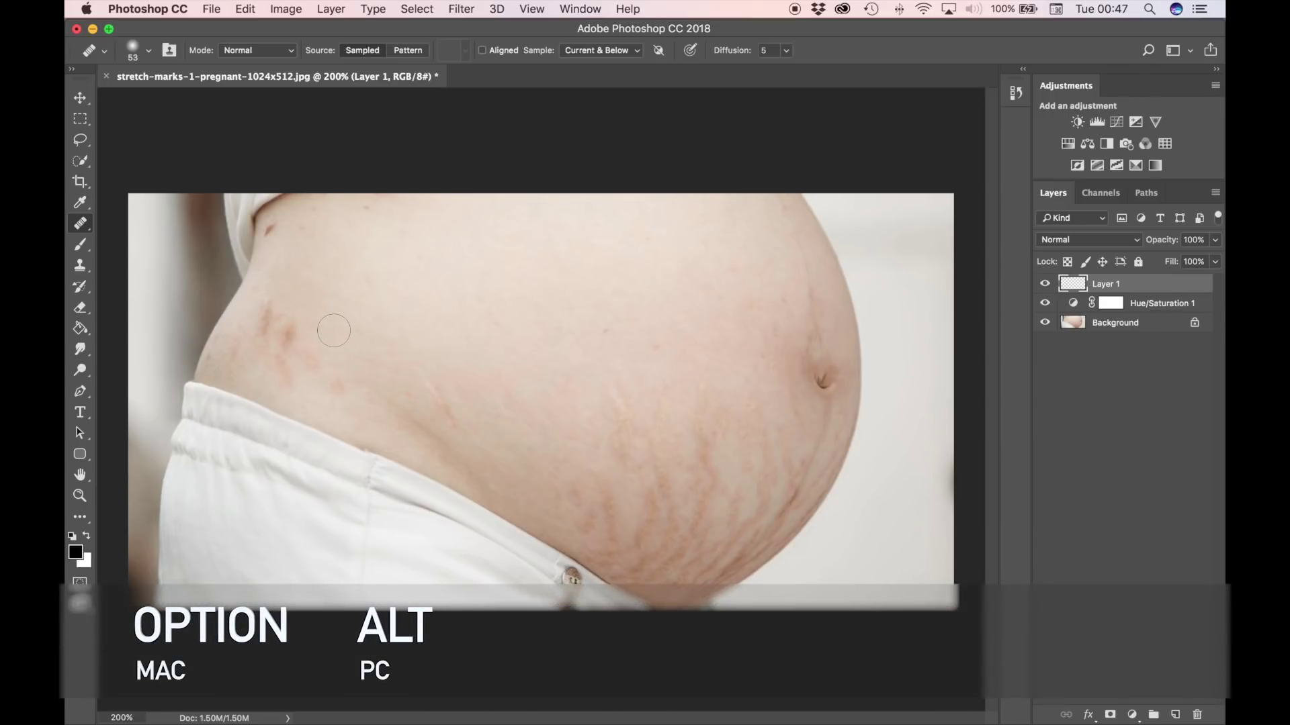
pyautogui.press('[')
pyautogui.scroll(5, 334, 331)
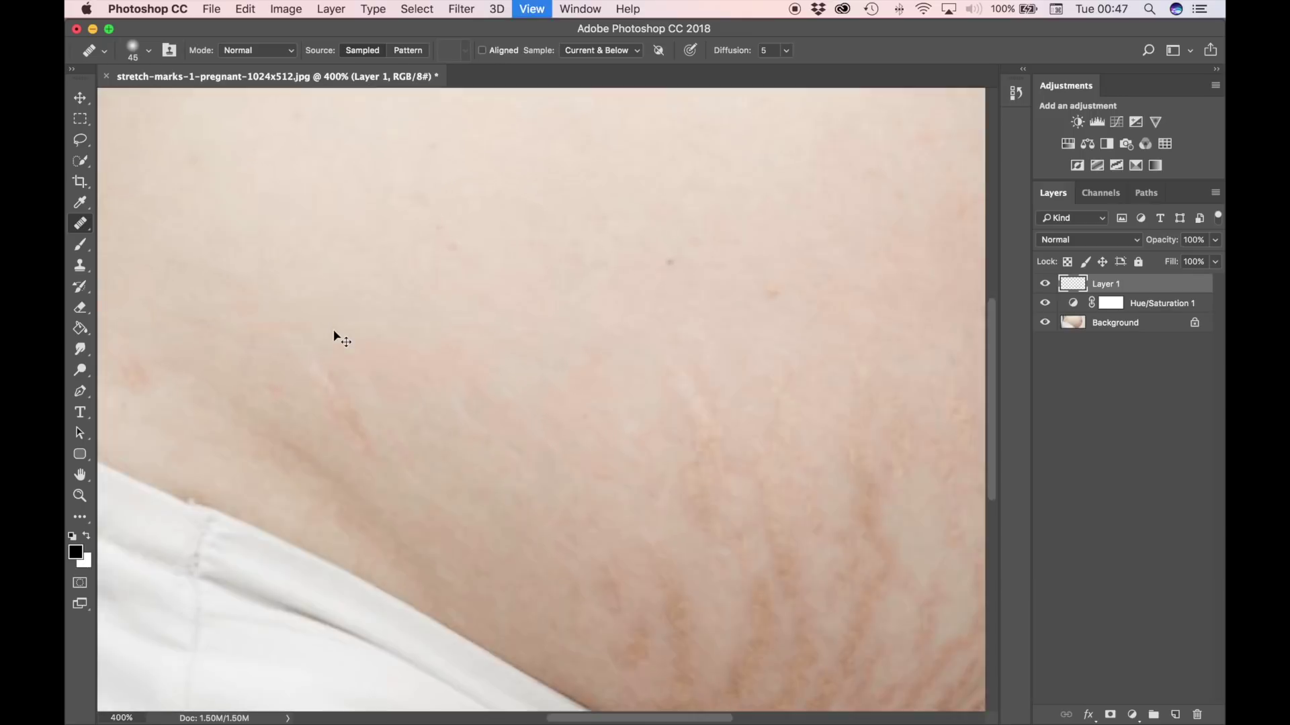
pyautogui.scroll(-4, 333, 331)
pyautogui.scroll(1, 334, 331)
pyautogui.hscroll(-3, 333, 331)
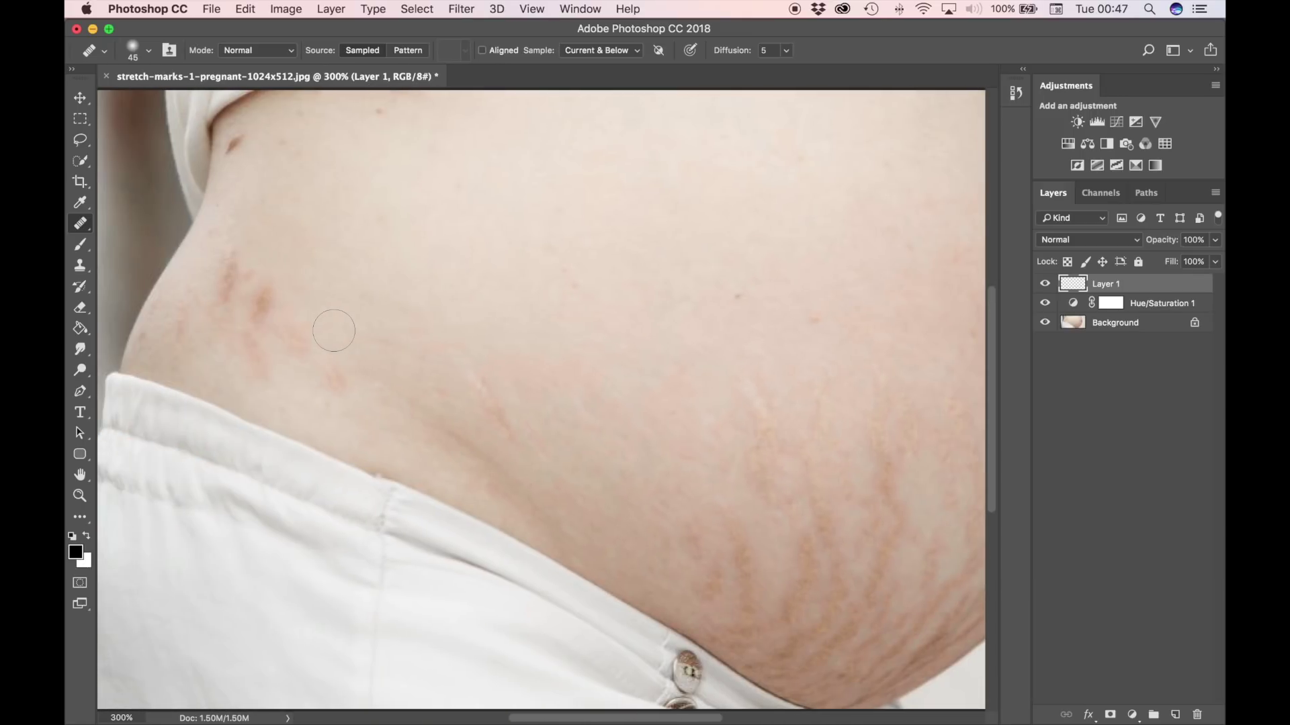
pyautogui.press('alt')
pyautogui.keyDown('alt'); pyautogui.click(331, 281); pyautogui.keyUp('alt')
pyautogui.moveTo(265, 287)
pyautogui.mouseDown()
pyautogui.moveTo(259, 316)
pyautogui.moveTo(321, 373)
pyautogui.moveTo(230, 288)
pyautogui.moveTo(226, 300)
pyautogui.mouseUp()
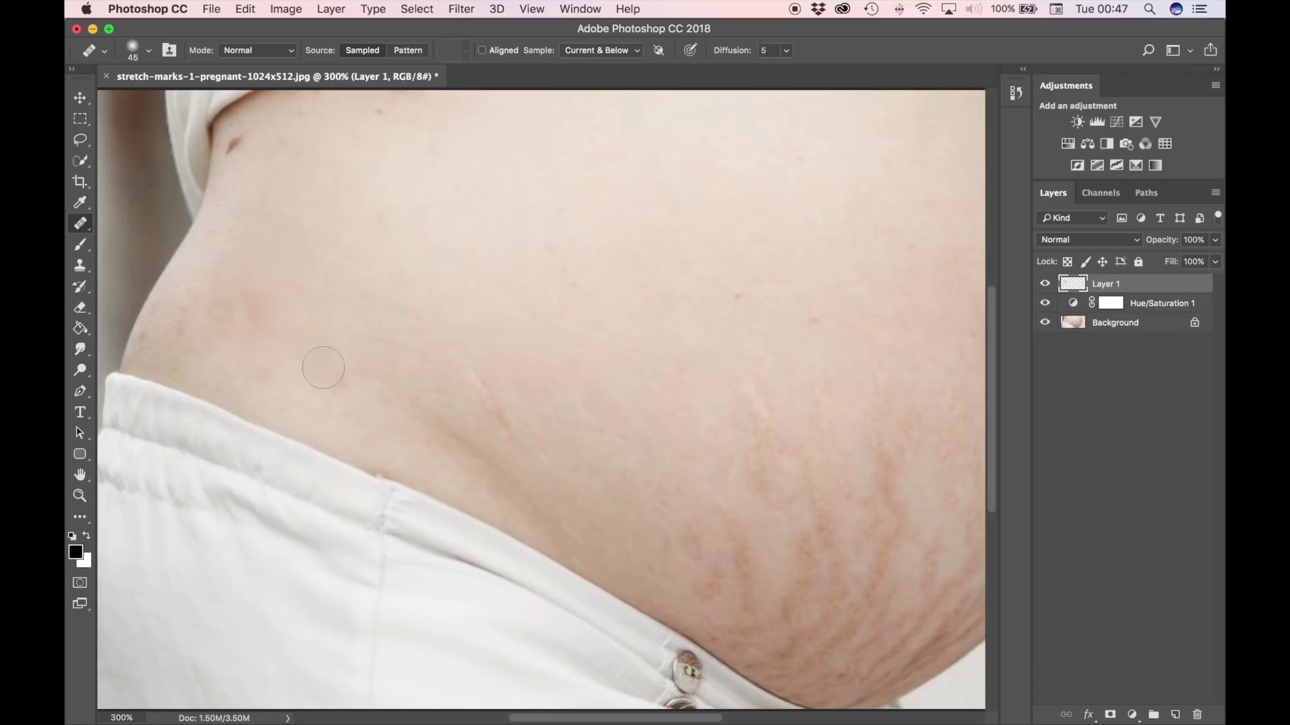
# Set a new clean-skin healing source and heal a faint mark on the belly.
pyautogui.keyDown('alt'); pyautogui.click(289, 387); pyautogui.keyUp('alt')
pyautogui.moveTo(335, 382); pyautogui.dragTo(340, 389)
pyautogui.hscroll(3, 340, 389)
pyautogui.scroll(-2, 343, 394)
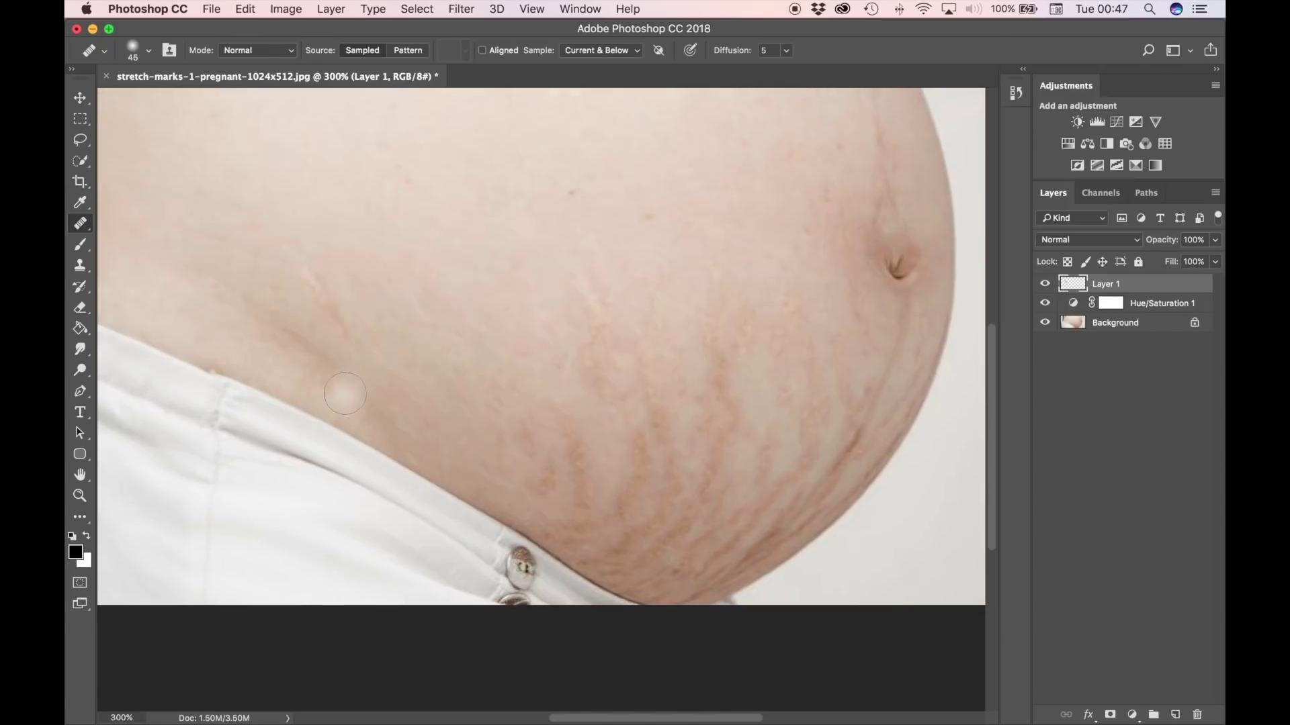
pyautogui.scroll(5, 344, 394)
pyautogui.hscroll(-10, 346, 393)
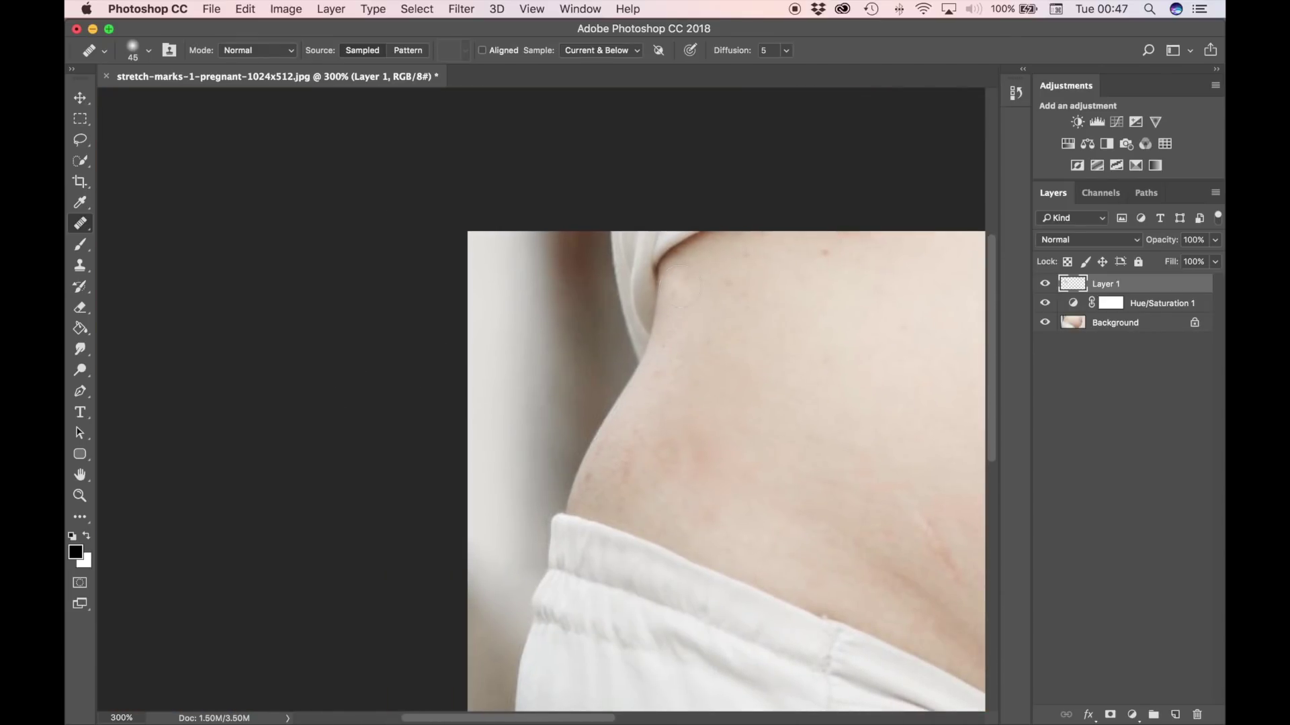
pyautogui.hscroll(10, 671, 289)
pyautogui.scroll(-3, 668, 290)
pyautogui.scroll(-2, 668, 293)
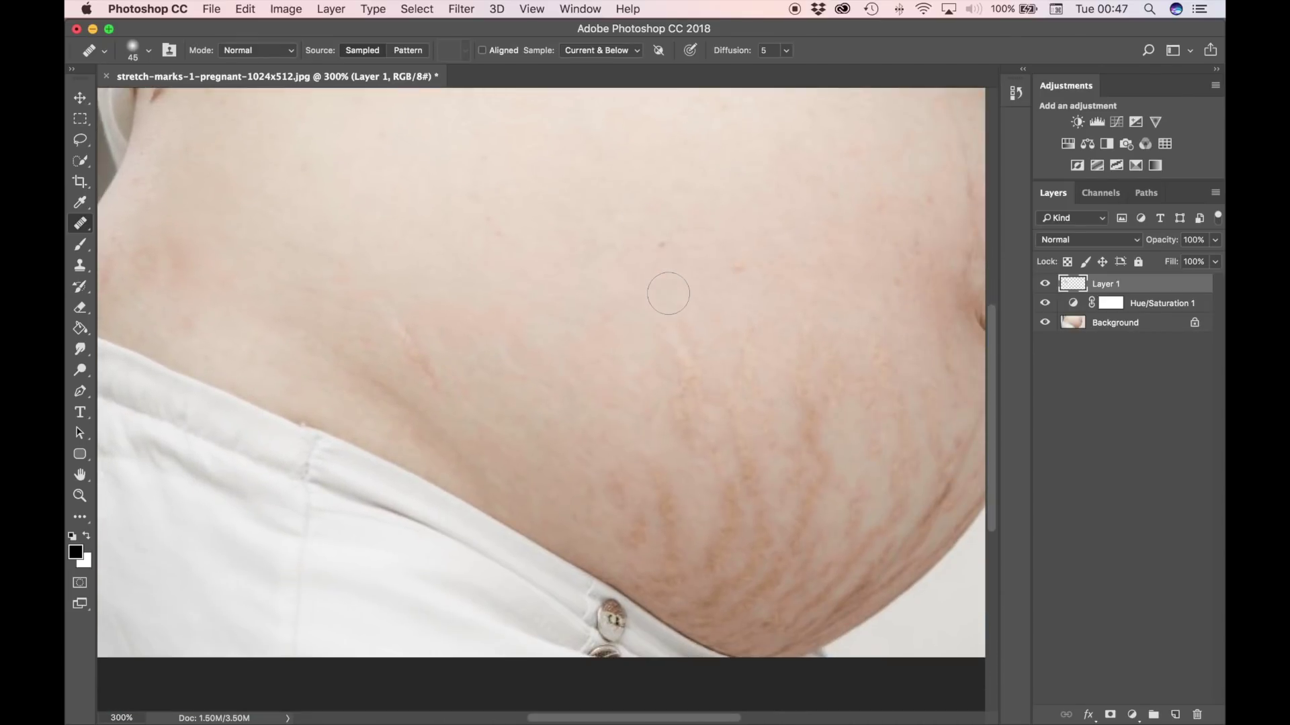
pyautogui.moveTo(402, 329); pyautogui.dragTo(426, 369)
pyautogui.scroll(-2, 483, 214)
pyautogui.hscroll(10, 484, 219)
pyautogui.scroll(3, 487, 225)
pyautogui.hscroll(1, 487, 225)
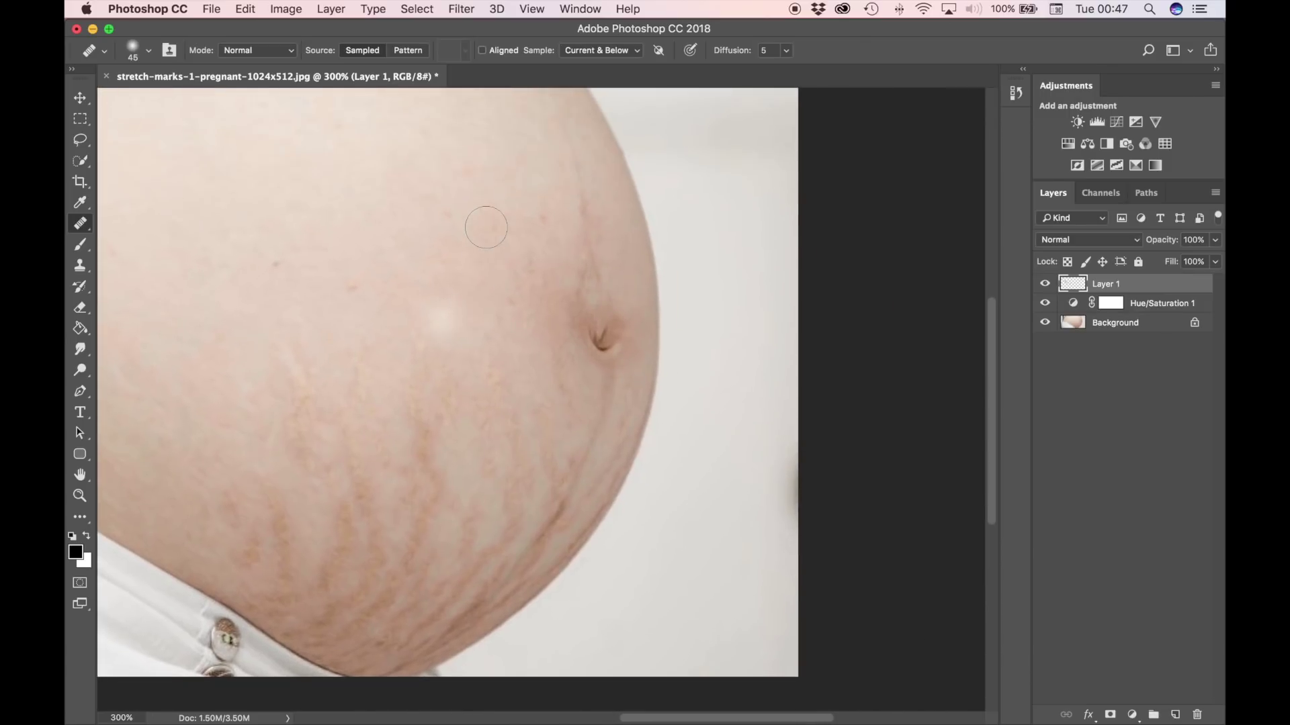
# Retouch near the belly's upper edge above the navel from nearby clean skin.
pyautogui.keyDown('alt'); pyautogui.click(524, 213); pyautogui.keyUp('alt')
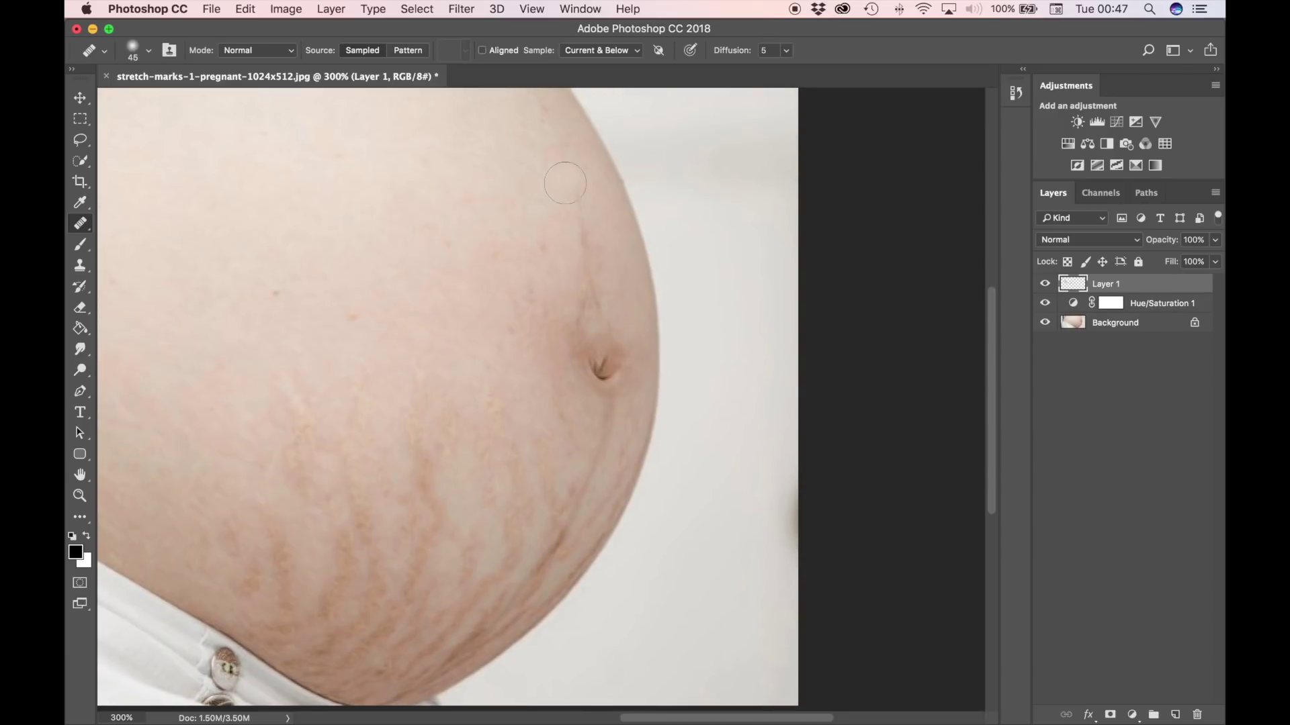
pyautogui.scroll(2, 511, 182)
pyautogui.hscroll(1, 510, 183)
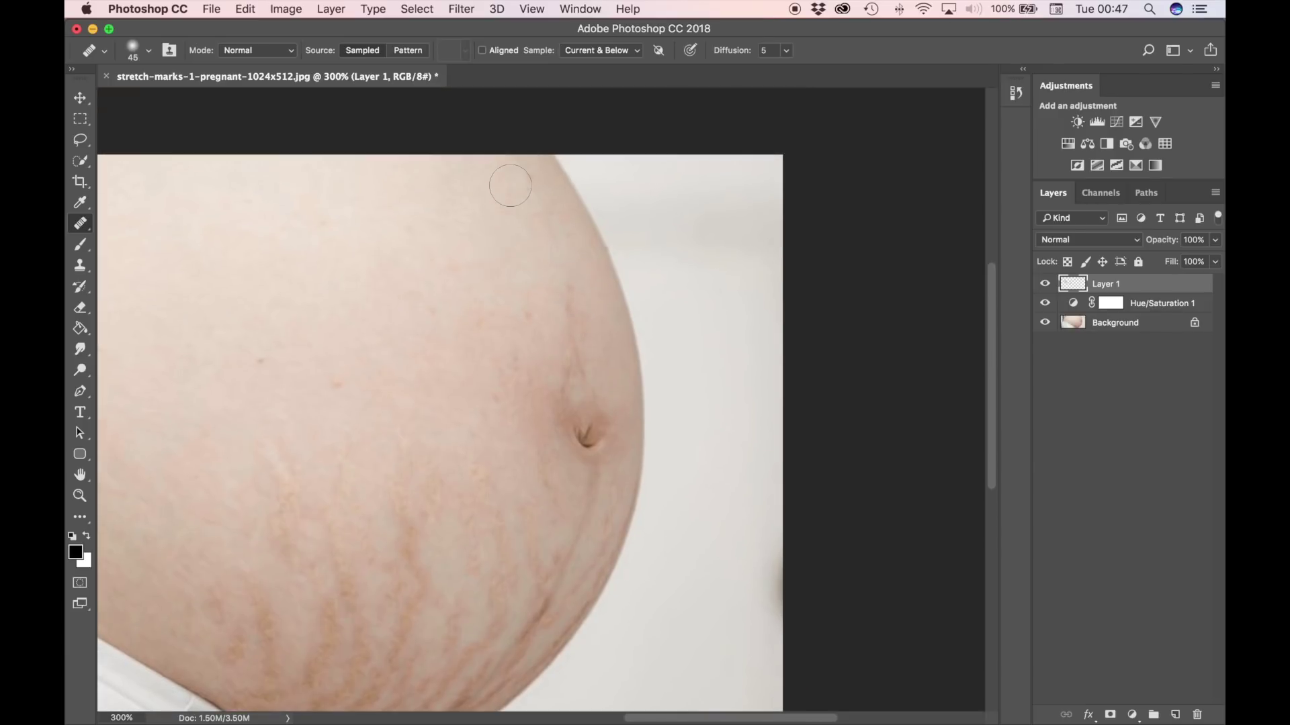
pyautogui.click(539, 210)
pyautogui.scroll(-6, 539, 211)
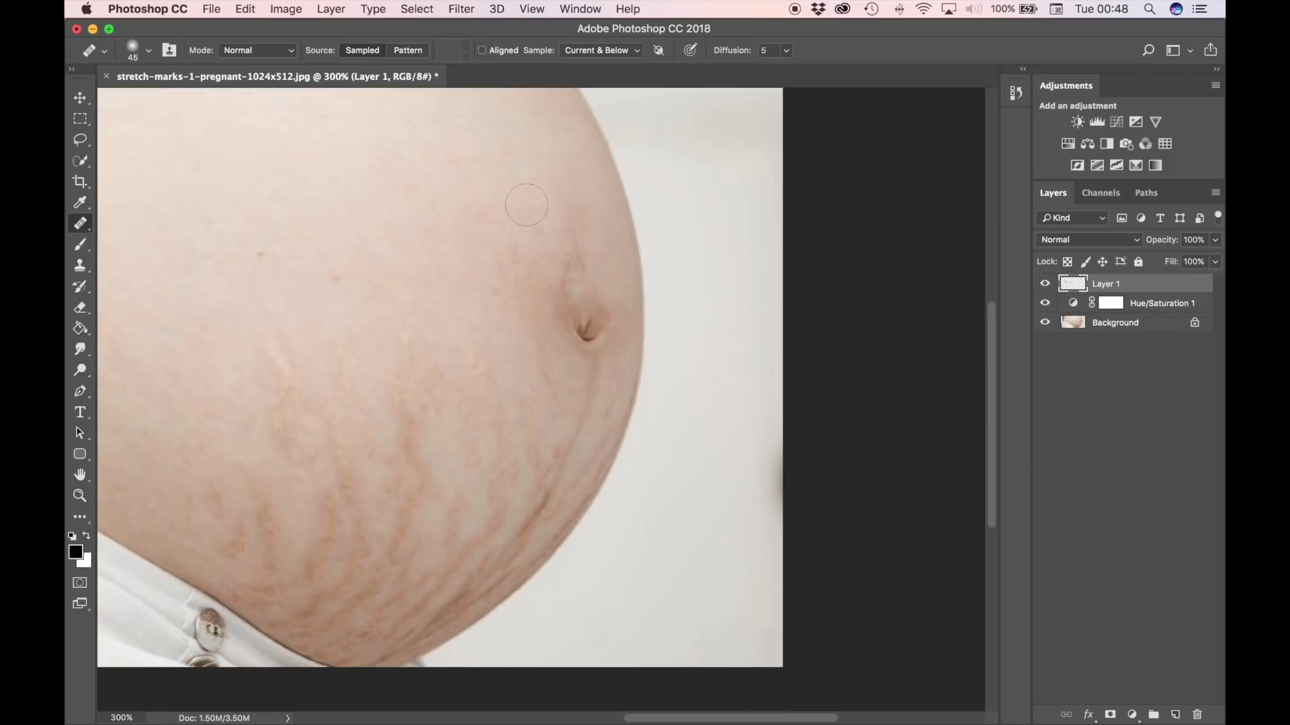
pyautogui.hscroll(-5, 539, 210)
pyautogui.scroll(2, 370, 350)
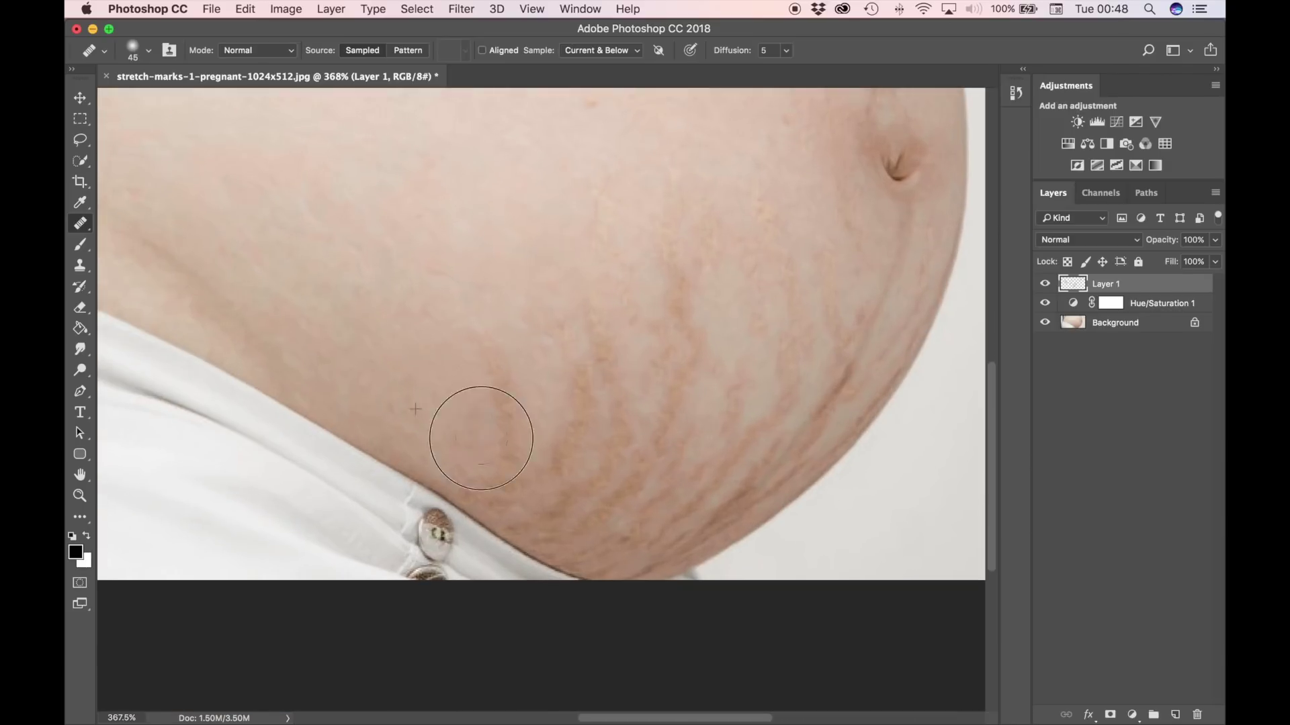
pyautogui.scroll(2, 484, 432)
pyautogui.scroll(-2, 484, 432)
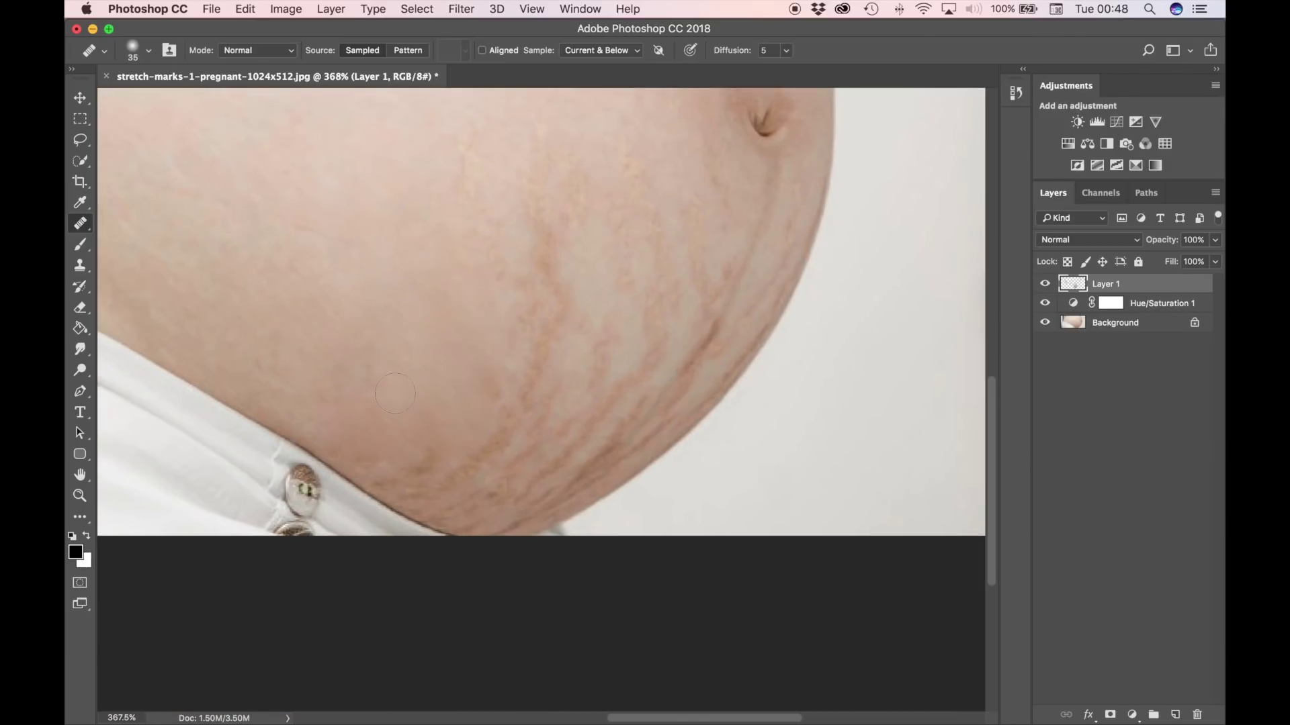
pyautogui.scroll(2, 469, 378)
pyautogui.hscroll(3, 470, 378)
pyautogui.scroll(5, 581, 311)
# Heal the stretch marks across the centre and lower belly from lower-belly skin.
pyautogui.press('[')
pyautogui.click(575, 422)
pyautogui.press(']')
pyautogui.moveTo(575, 423)
pyautogui.mouseDown()
pyautogui.moveTo(490, 296)
pyautogui.moveTo(495, 437)
pyautogui.moveTo(426, 507)
pyautogui.mouseUp()
pyautogui.moveTo(497, 437); pyautogui.dragTo(461, 534)
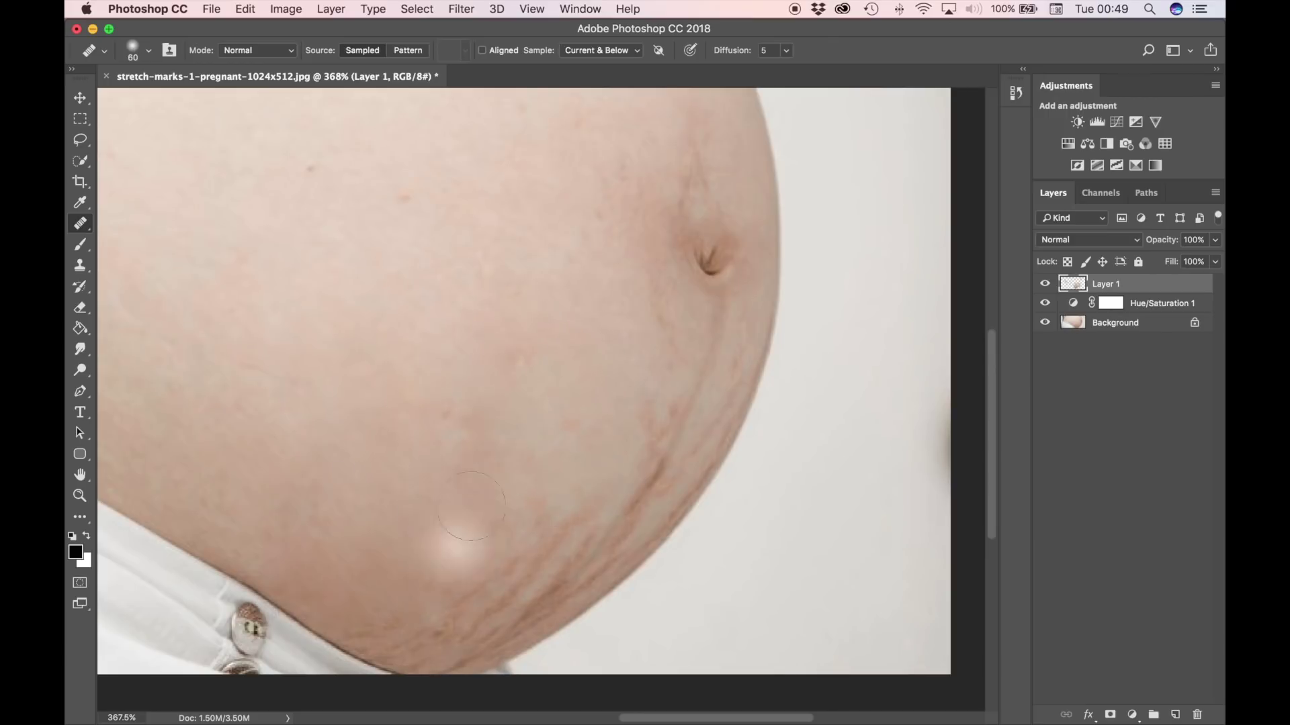
# Shrink the brush to 30 and heal the marks along the belly's lower edge.
pyautogui.hscroll(3, 524, 403)
pyautogui.press('[')
pyautogui.press('[')
pyautogui.press('[')
pyautogui.moveTo(505, 215); pyautogui.dragTo(506, 215)
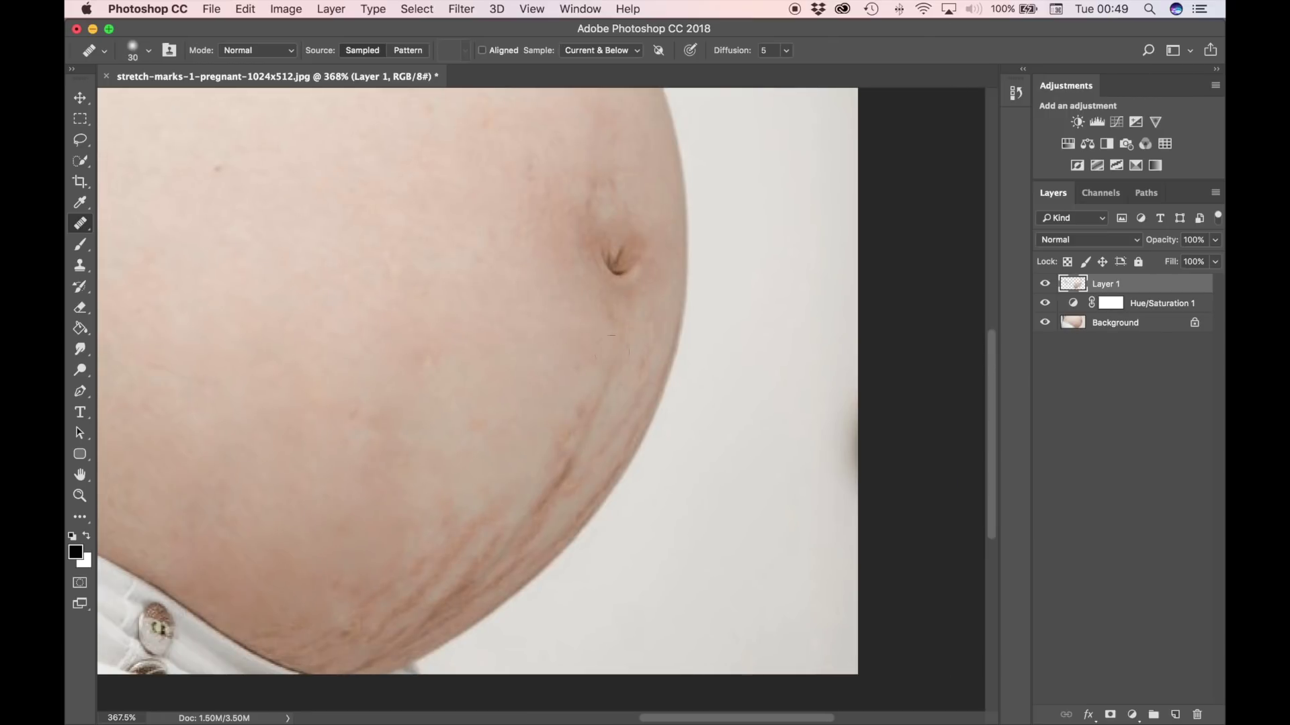
pyautogui.scroll(-5, 524, 403)
pyautogui.hscroll(-4, 524, 403)
pyautogui.click(527, 436)
pyautogui.moveTo(527, 436); pyautogui.dragTo(665, 333)
# Resize the brush between 15 and 100 and zoom out to view the whole photo.
pyautogui.hscroll(2, 564, 350)
pyautogui.press('[')
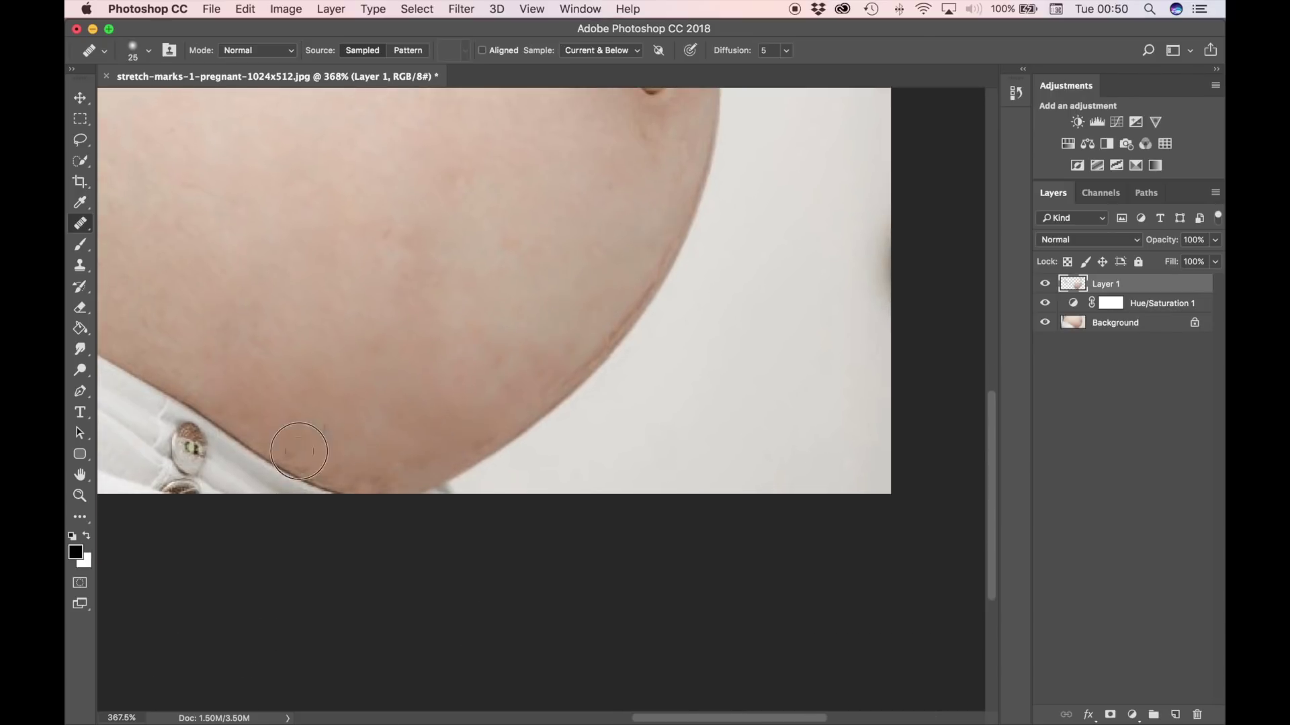
pyautogui.press('[')
pyautogui.scroll(3, 603, 273)
pyautogui.scroll(-3, 603, 274)
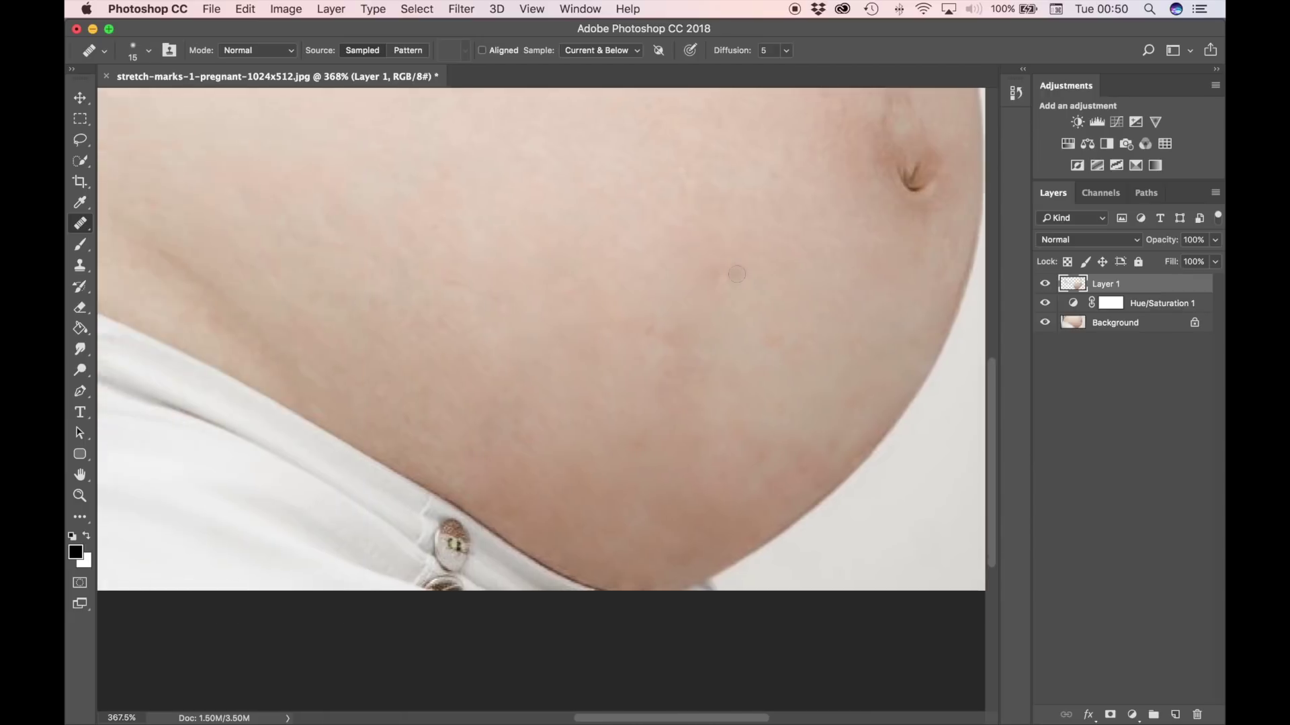
pyautogui.scroll(3, 603, 273)
pyautogui.press(']')
pyautogui.press(']')
pyautogui.scroll(-3, 596, 325)
pyautogui.press(']')
pyautogui.press(']')
pyautogui.press(']')
pyautogui.press(']')
pyautogui.press(']')
pyautogui.press(']')
pyautogui.press(']')
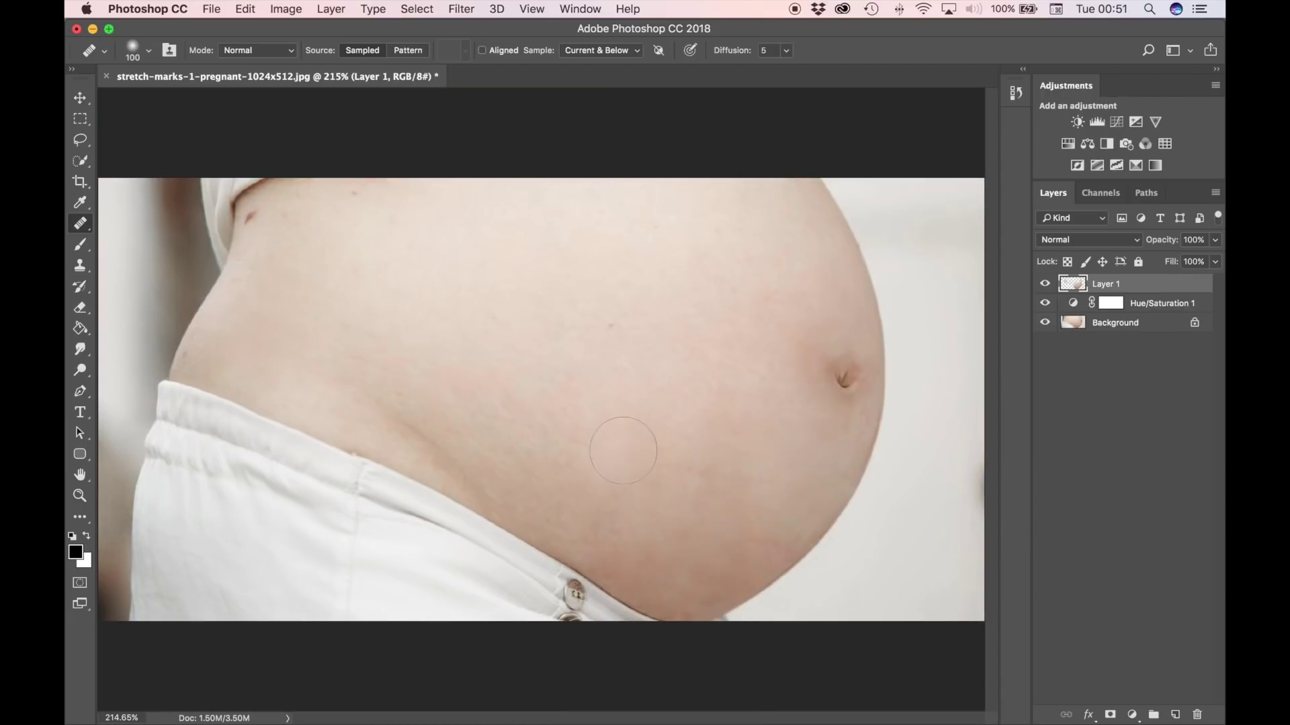
pyautogui.press('super+minus')
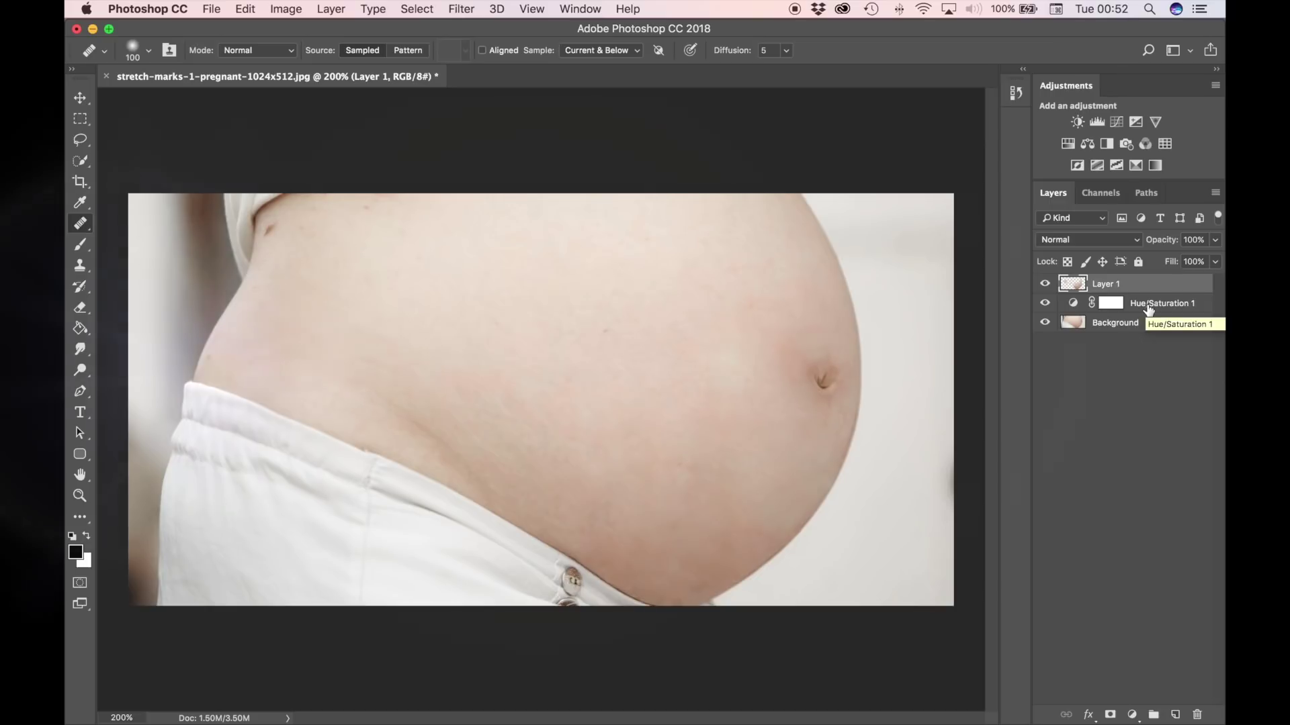
# Group Layer 1 and Hue/Saturation 1 into Group 1, toggling it to compare before and after.
pyautogui.keyDown('shift'); pyautogui.click(1148, 307); pyautogui.keyUp('shift')
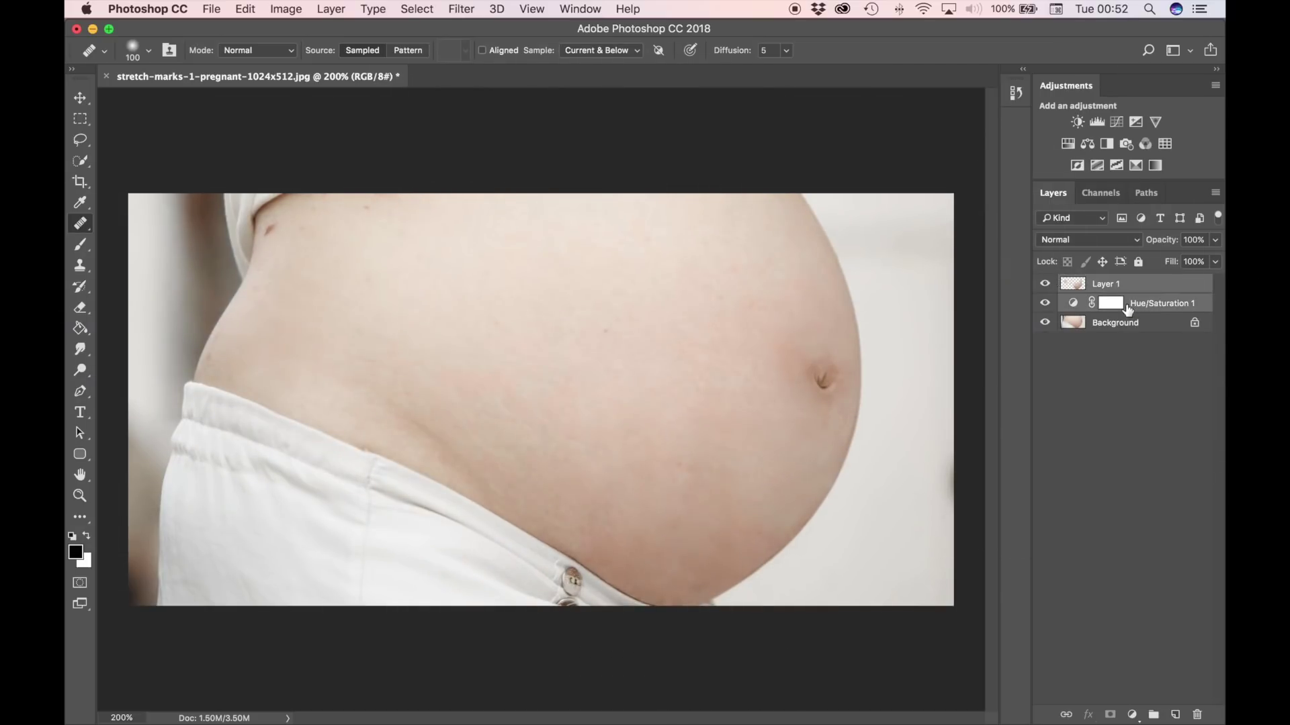
pyautogui.press('super+g')
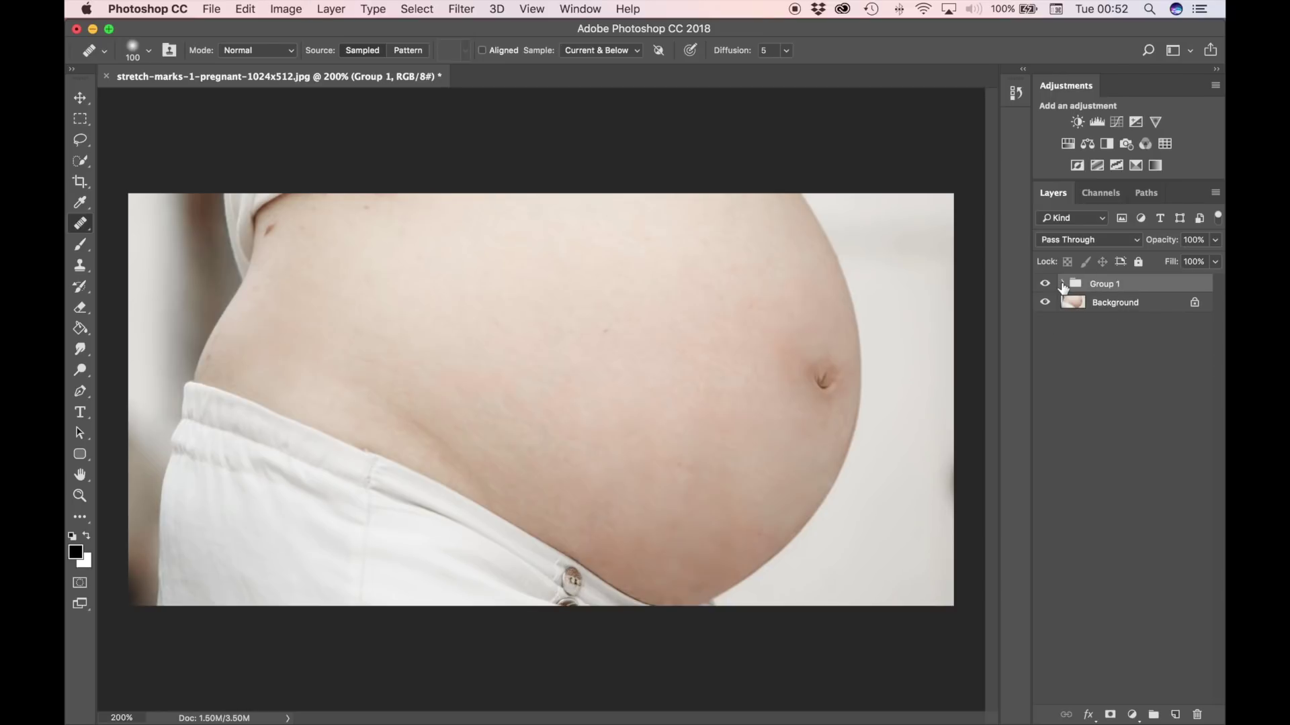
pyautogui.click(1046, 285)
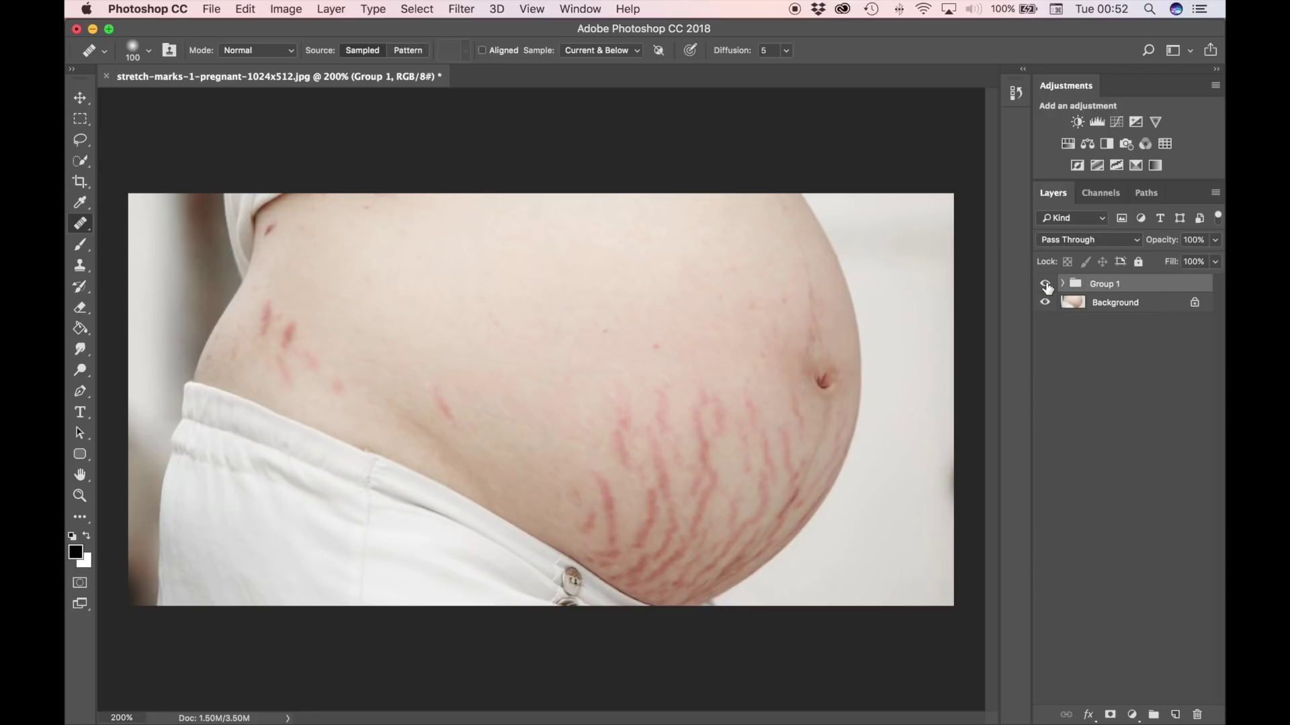
pyautogui.click(1045, 285)
pyautogui.click(1046, 286)
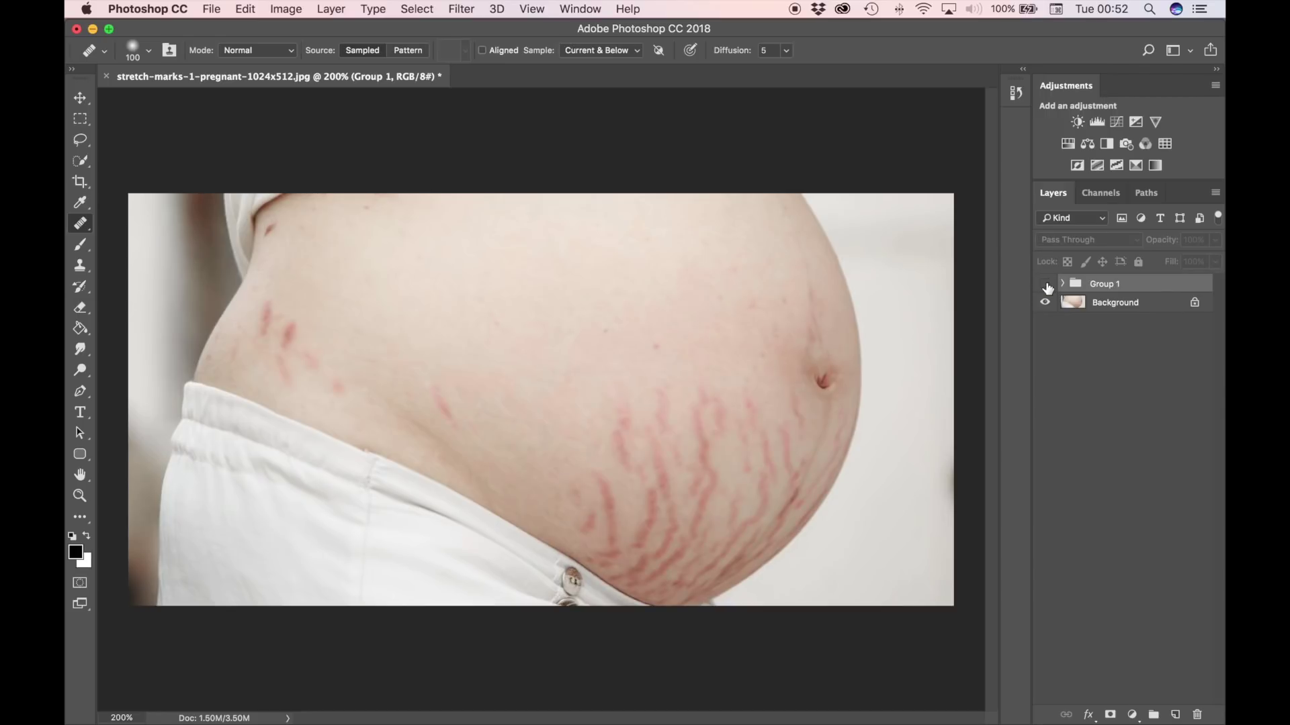
pyautogui.click(1046, 286)
pyautogui.click(1045, 286)
pyautogui.click(1046, 286)
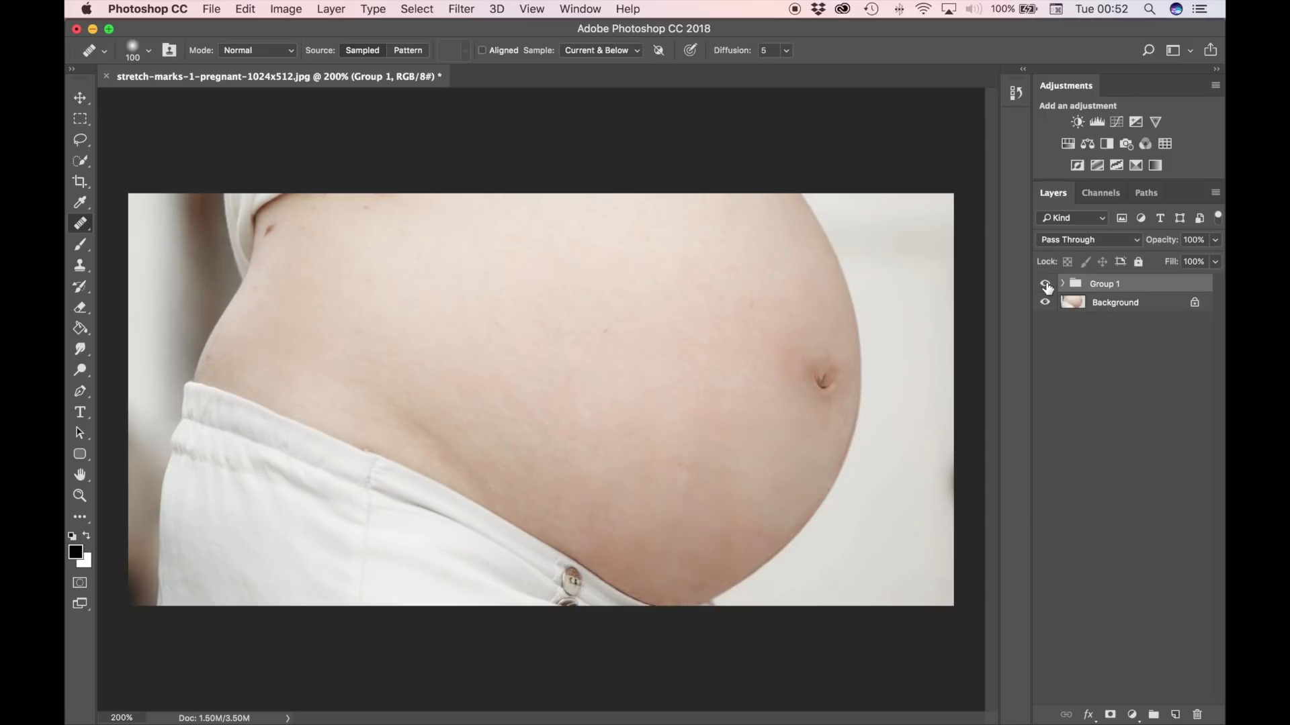